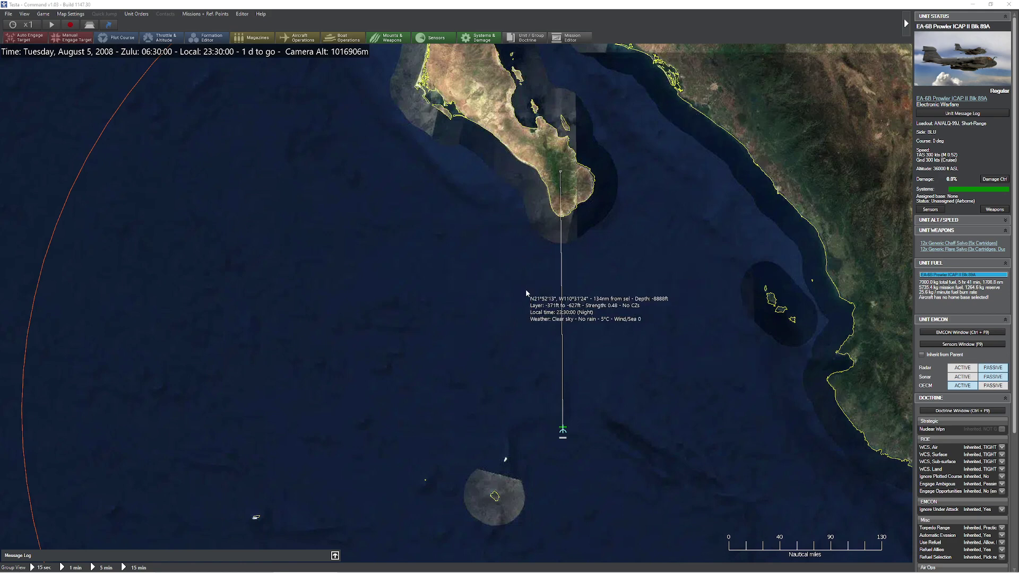
- Switch to the RED side and select the Tall Rack radar at the southern tip of the peninsula
scroll(583, 318, up, 3)
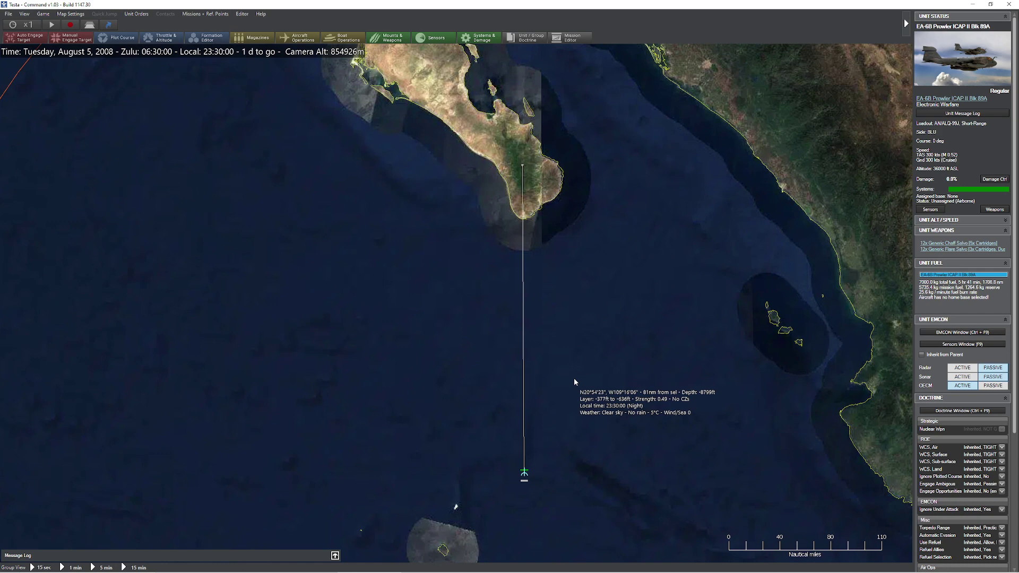
click(242, 14)
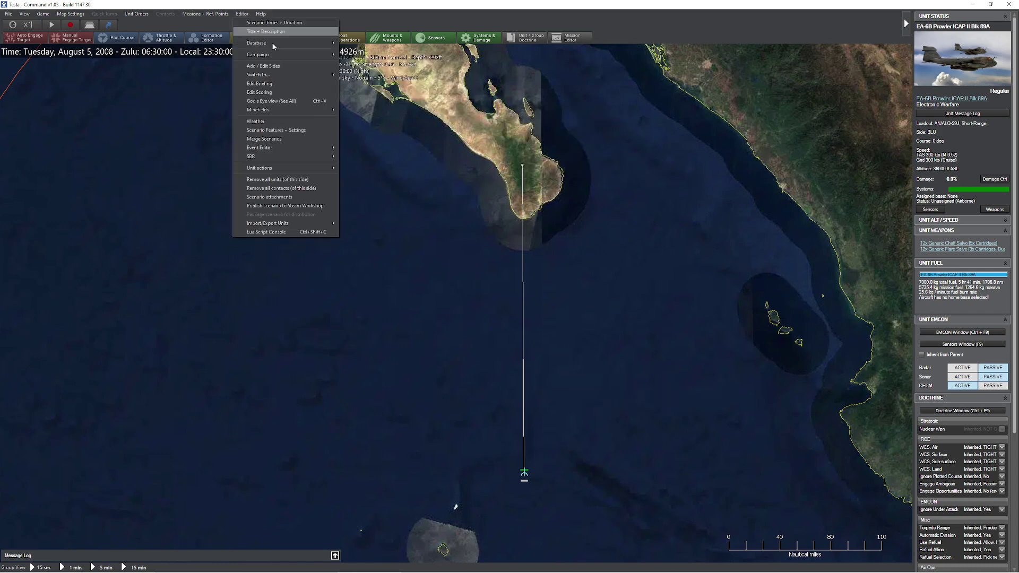
mouse_move(300, 75)
click(357, 83)
click(521, 218)
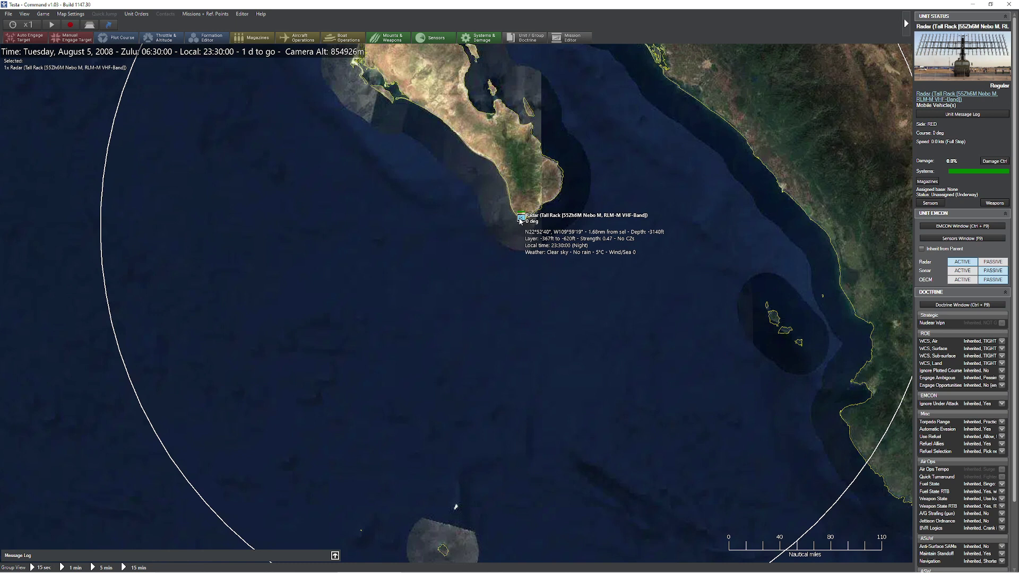
- Return to the BLU side and select the B-52H Stratofortress south of the peninsula
click(242, 14)
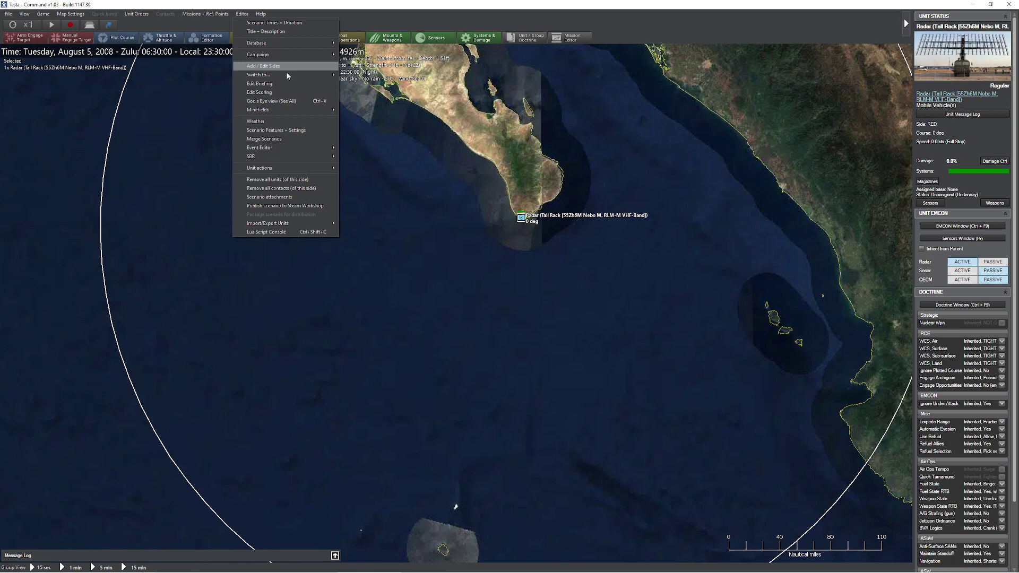
mouse_move(300, 75)
click(356, 75)
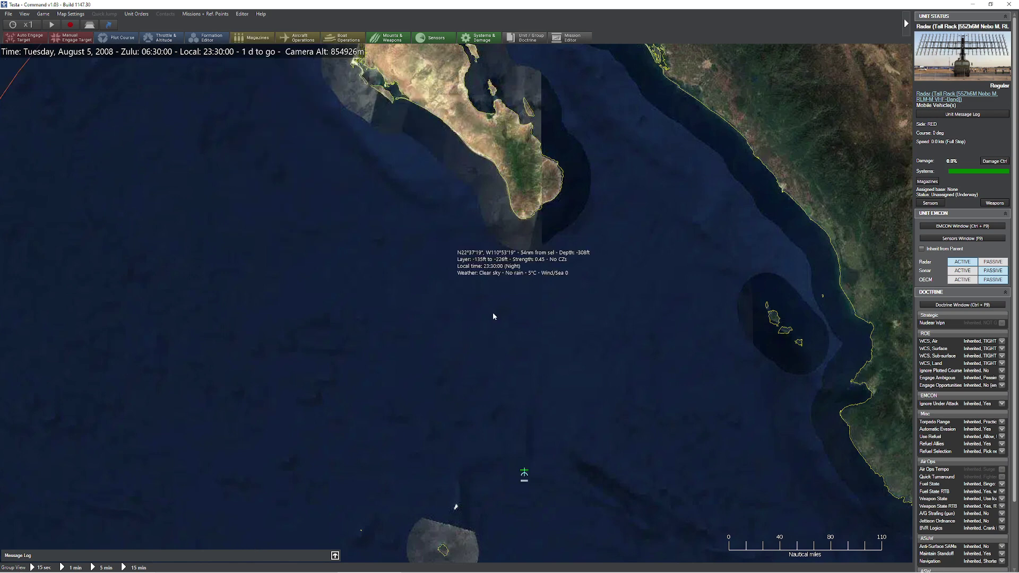
click(523, 476)
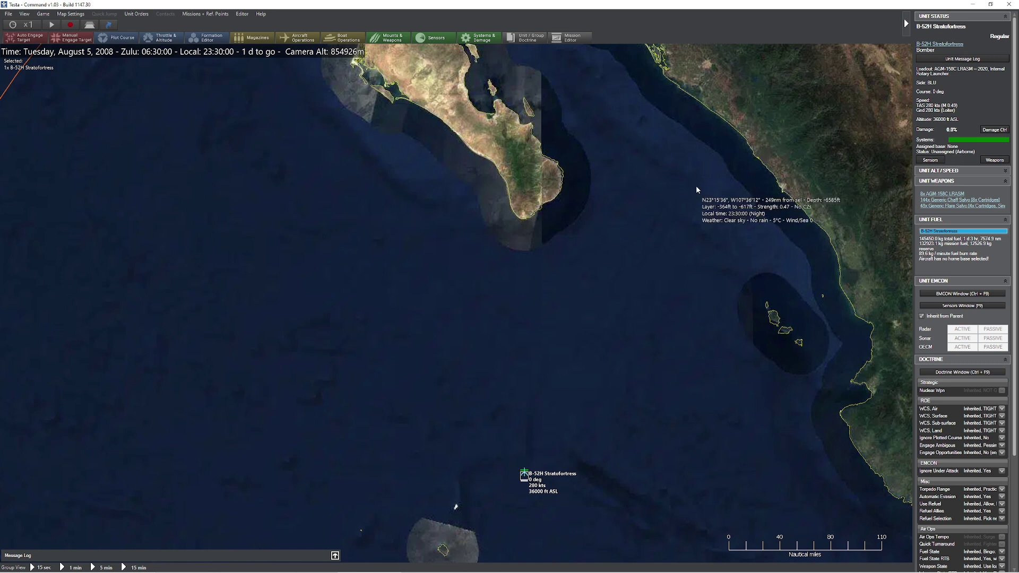
- Remove the AN/ALT-28, AN/ALT-16A and AN/ALQ-172(V)2 ECM sensors from the B-52H
click(930, 160)
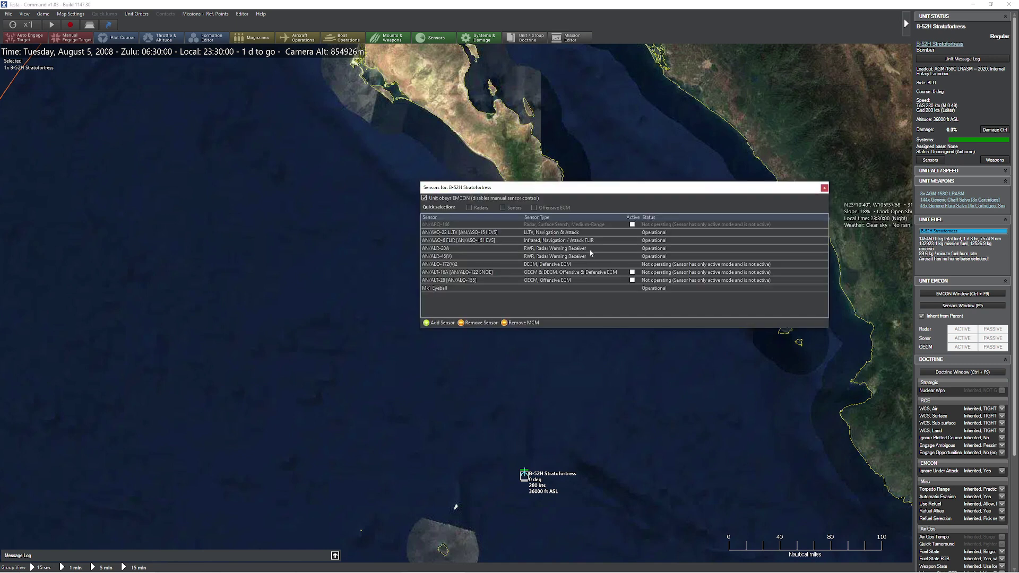
click(470, 281)
click(518, 323)
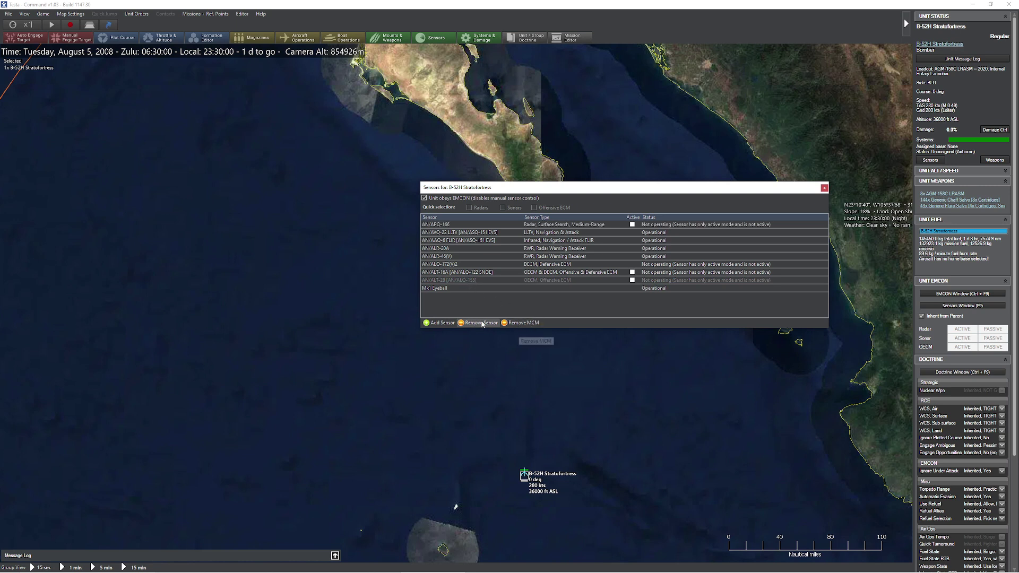
click(490, 318)
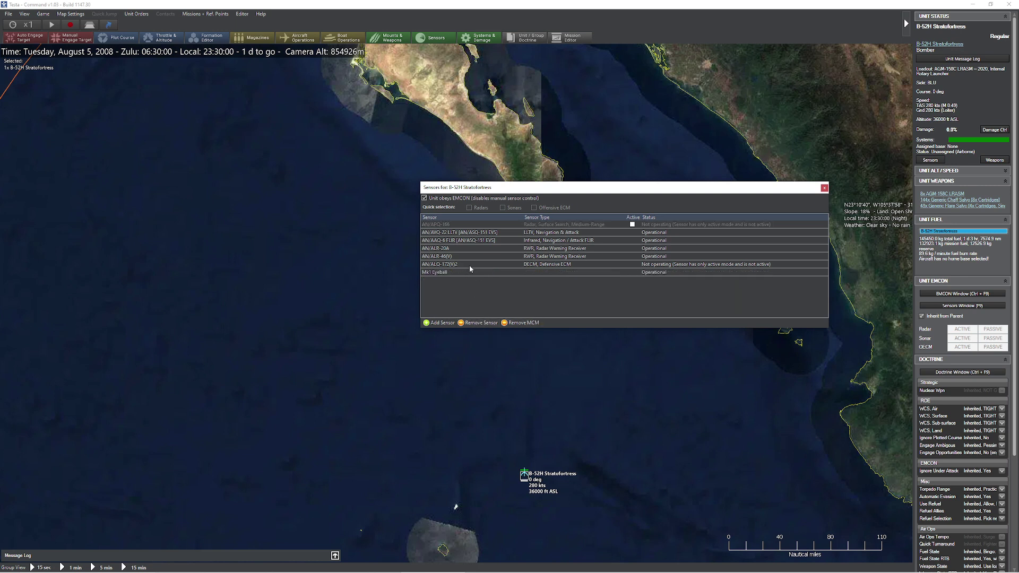
click(470, 265)
click(479, 322)
click(481, 248)
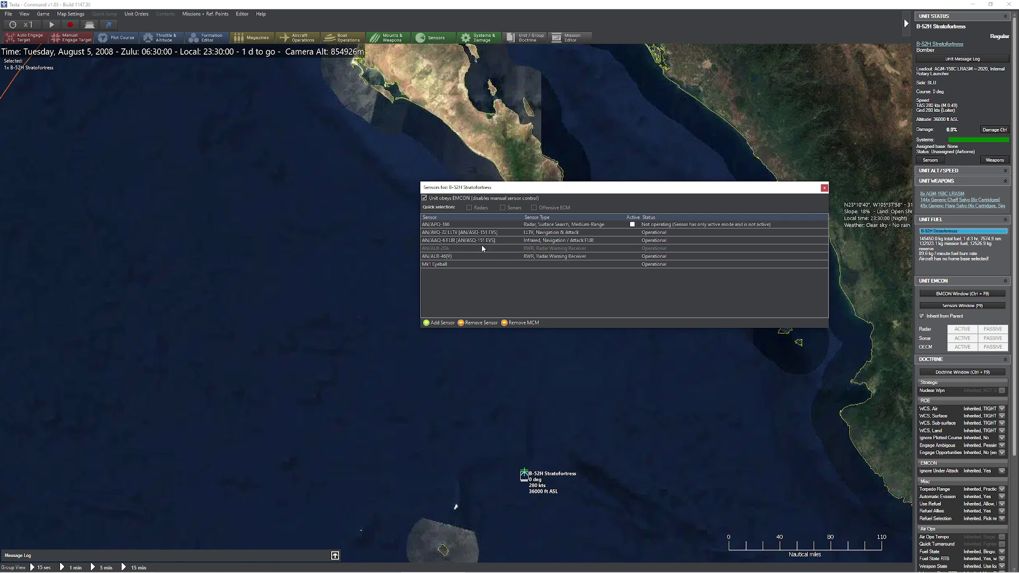
click(486, 240)
click(489, 226)
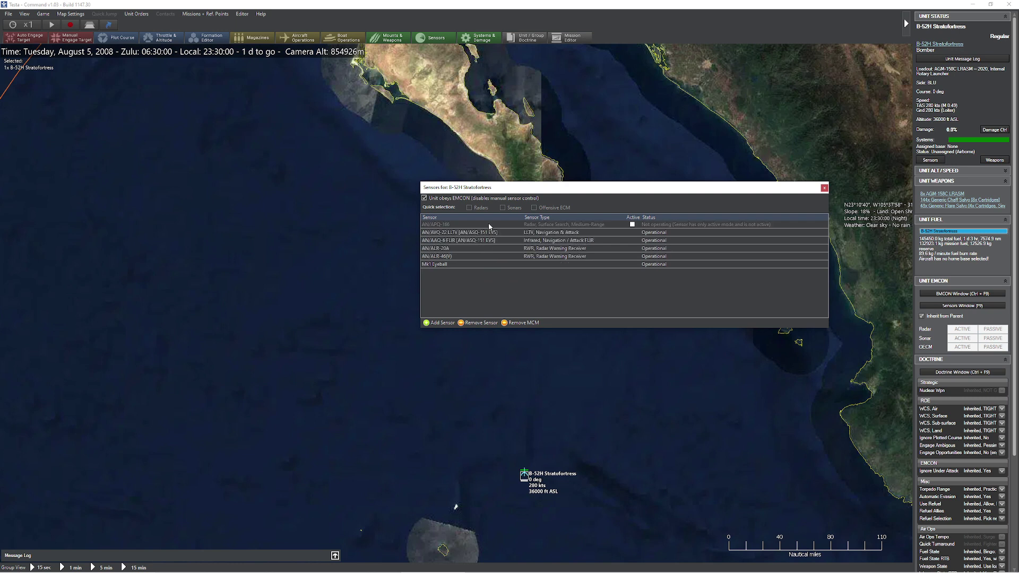
click(823, 187)
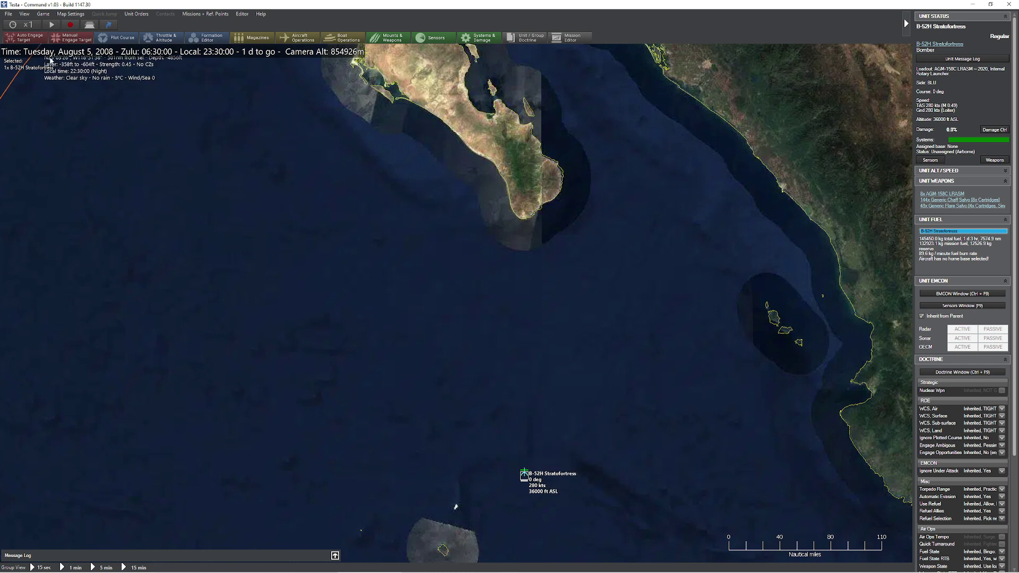
- Plot a straight northward course for the B-52H, ending beyond the southern tip of the peninsula
key(F3)
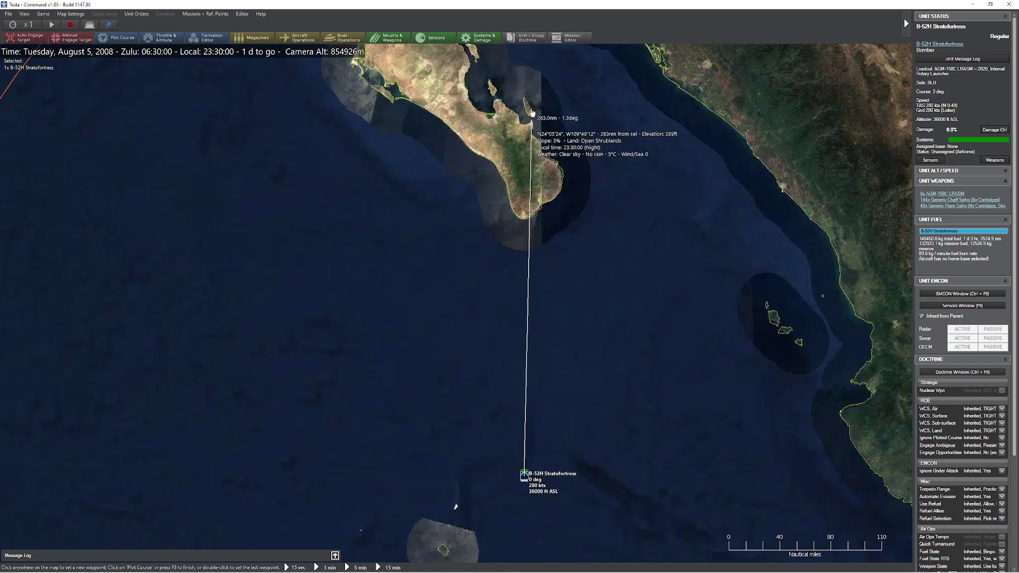
double_click(524, 92)
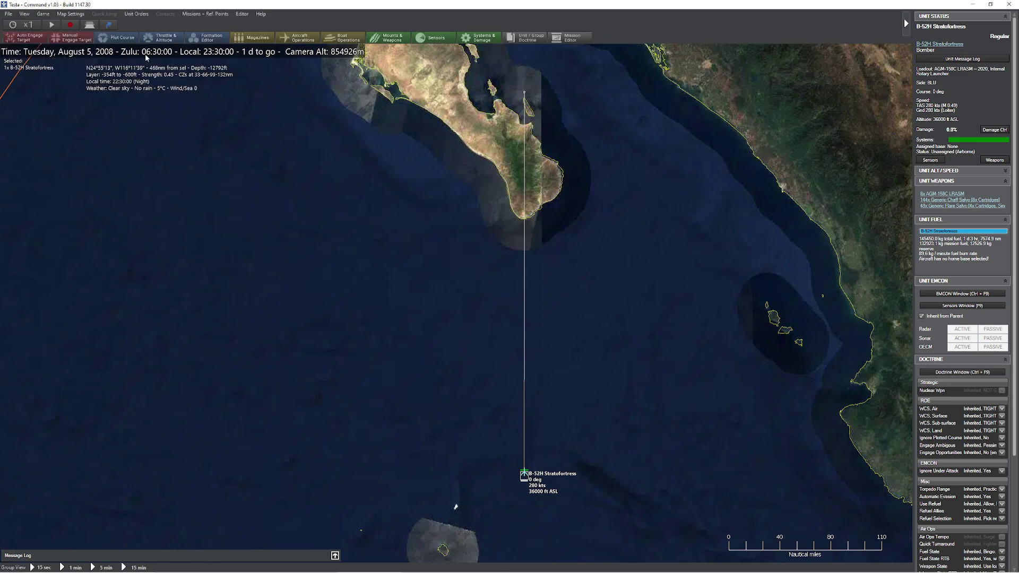
- Switch to the RED side and view the radar's full range circle
click(242, 14)
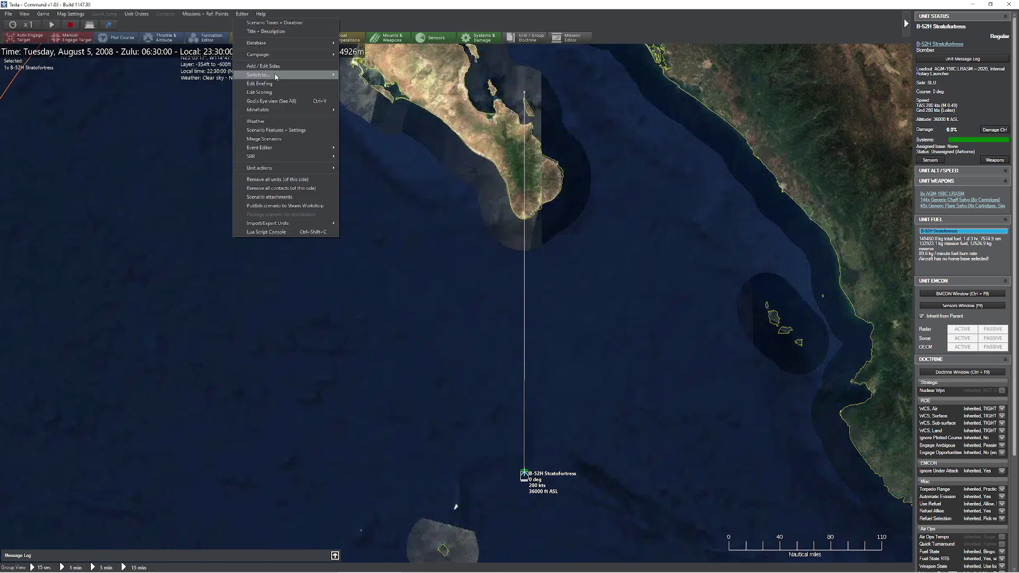
click(355, 84)
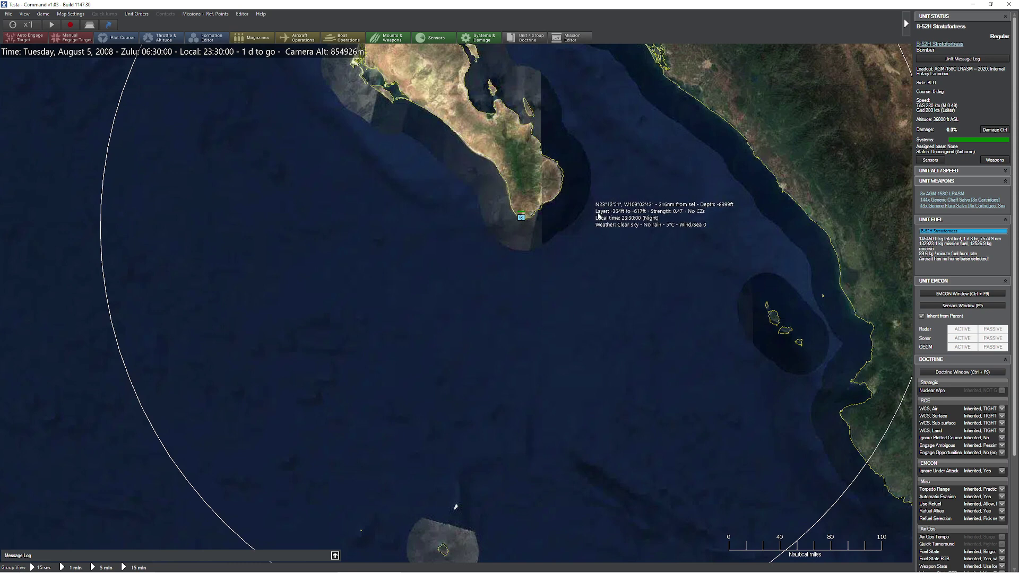
scroll(342, 112, down, 3)
- Return to the BLU side, move the B-52H to the southern edge of the radar's range circle, and save the scenario
click(242, 14)
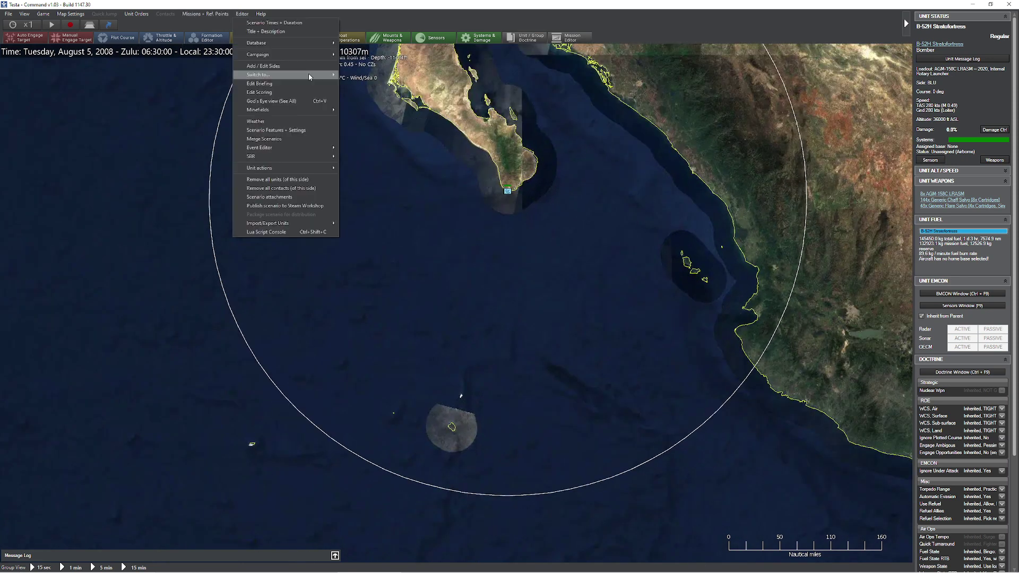
click(357, 75)
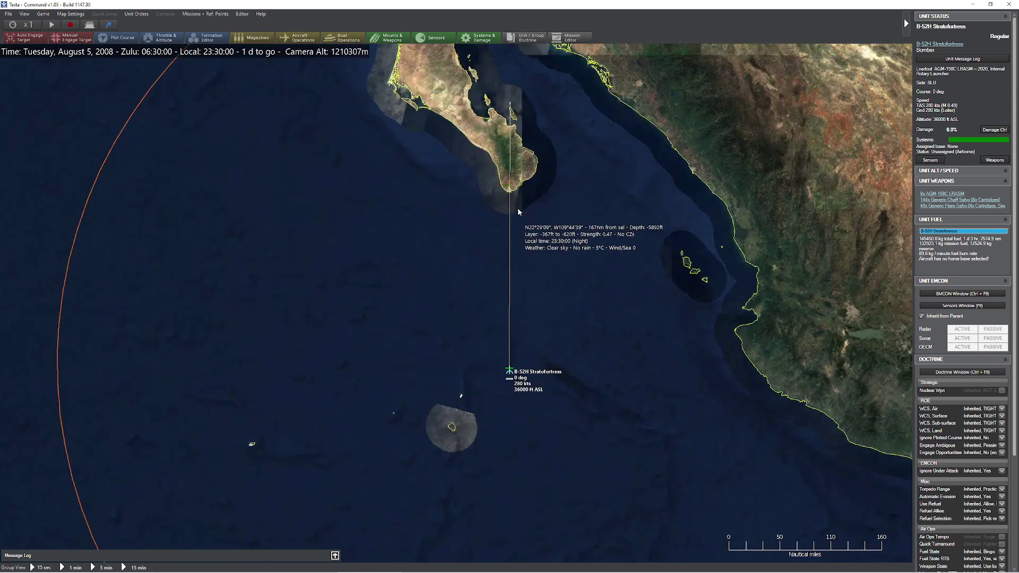
click(508, 191)
click(509, 374)
key(m)
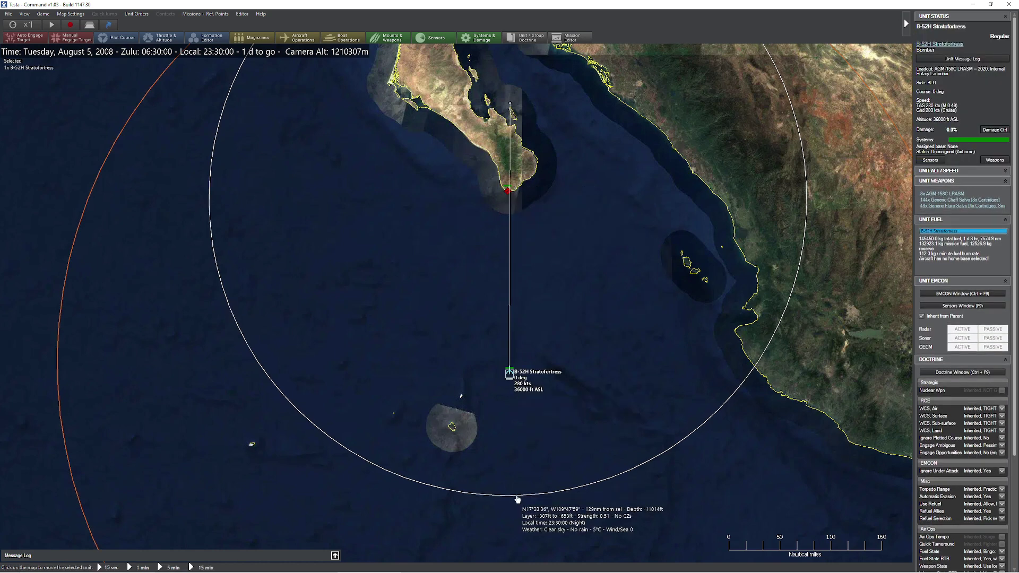
click(517, 498)
click(10, 16)
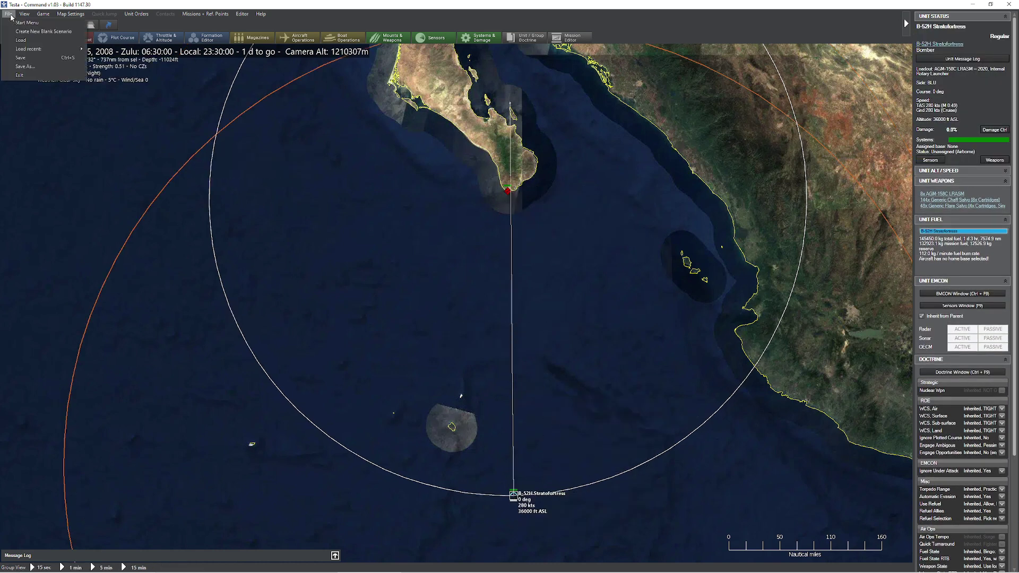
click(10, 16)
- Switch to the RED side and run the simulation at increased time compression, pausing once the radar picks up the bomber
click(242, 13)
mouse_move(297, 75)
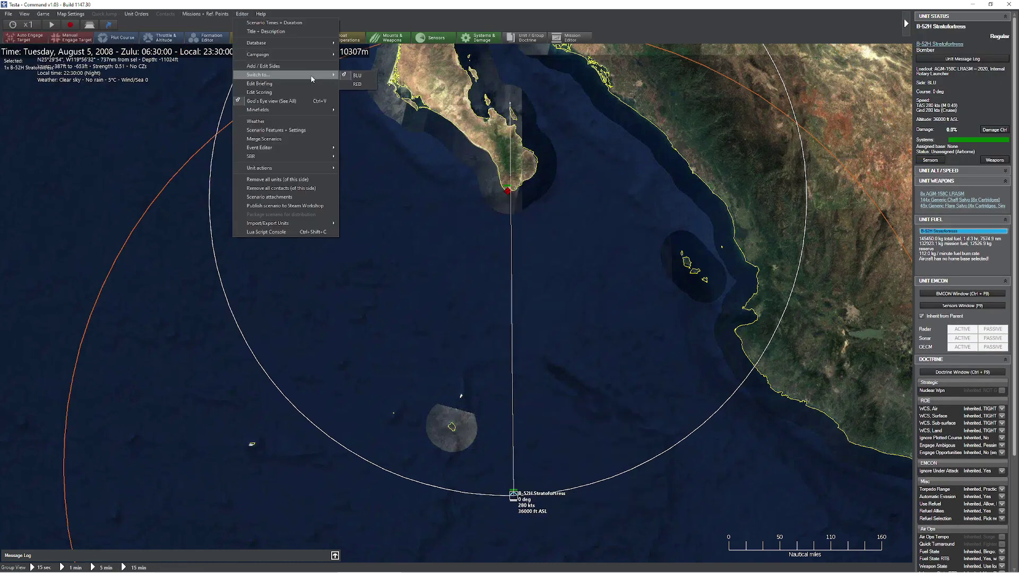
click(371, 83)
key(space)
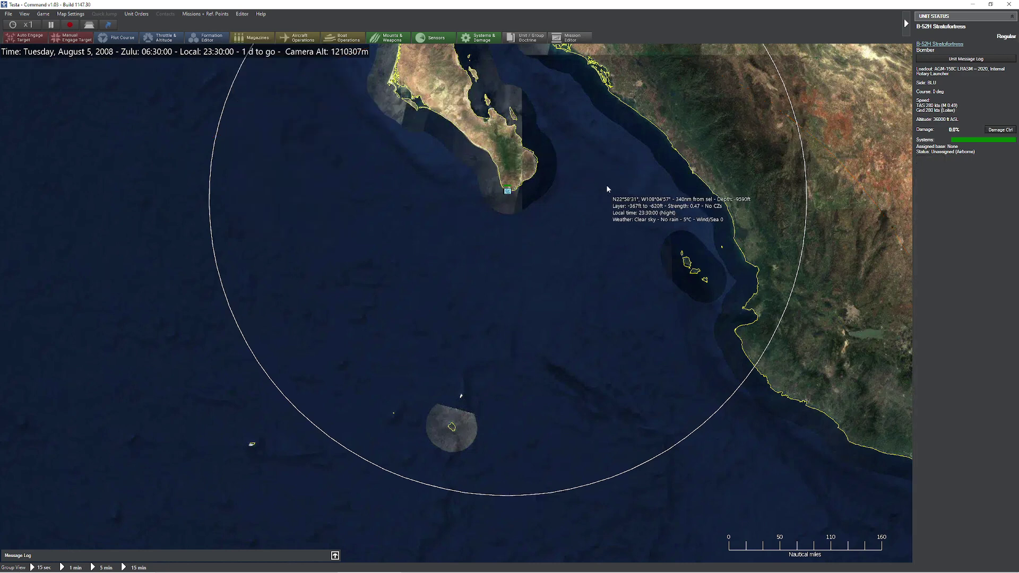
key(plus)
key(plus)
key(plus)
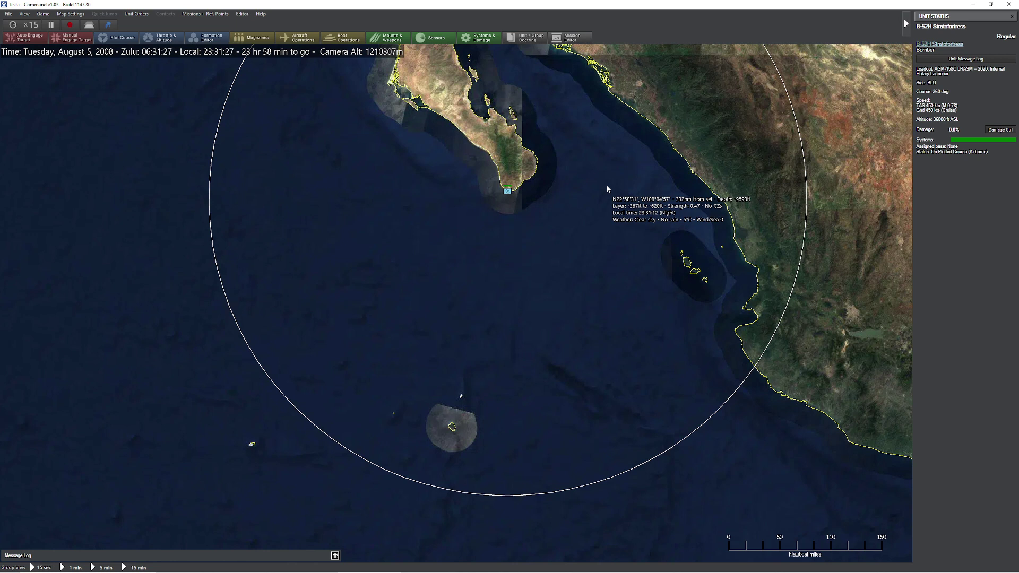
key(plus)
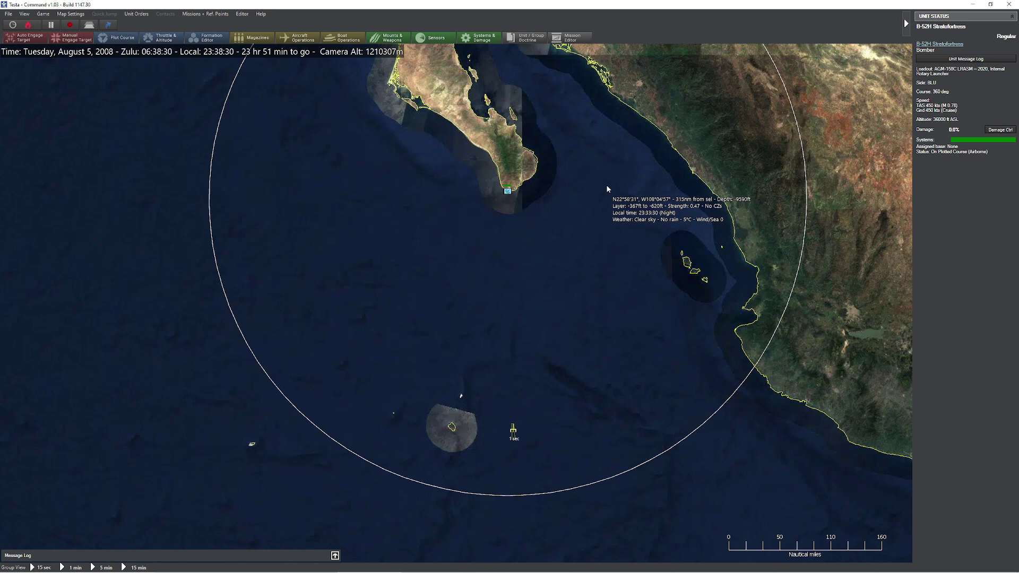
key(space)
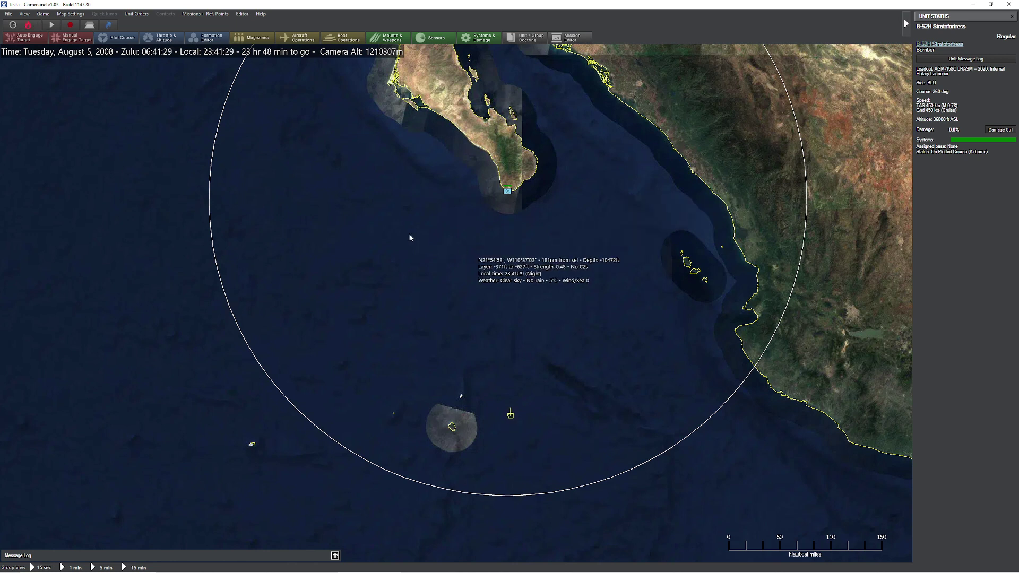
- Expand the message log and read the new air contact report for its detection bearing and range
click(335, 555)
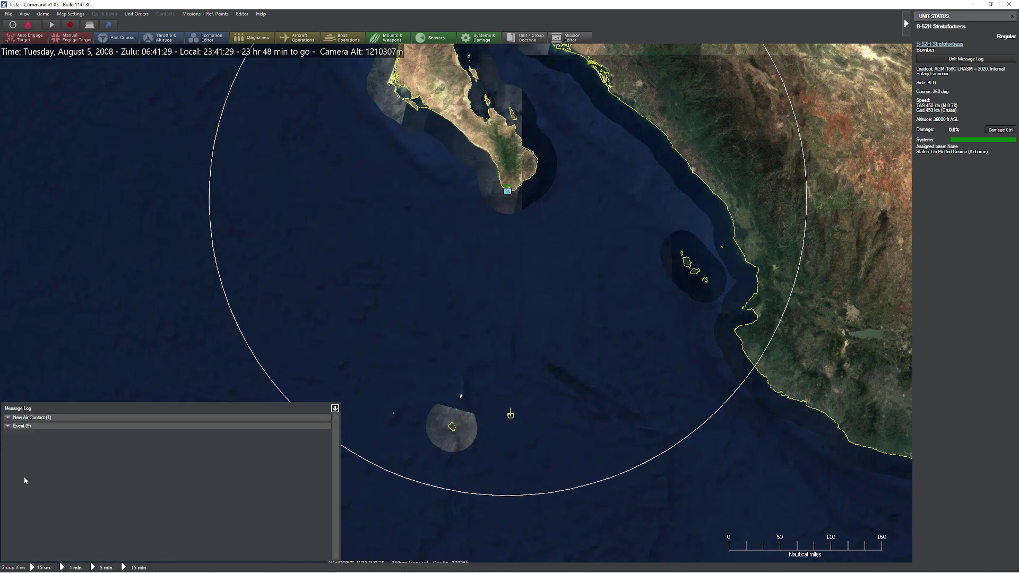
click(8, 418)
click(7, 429)
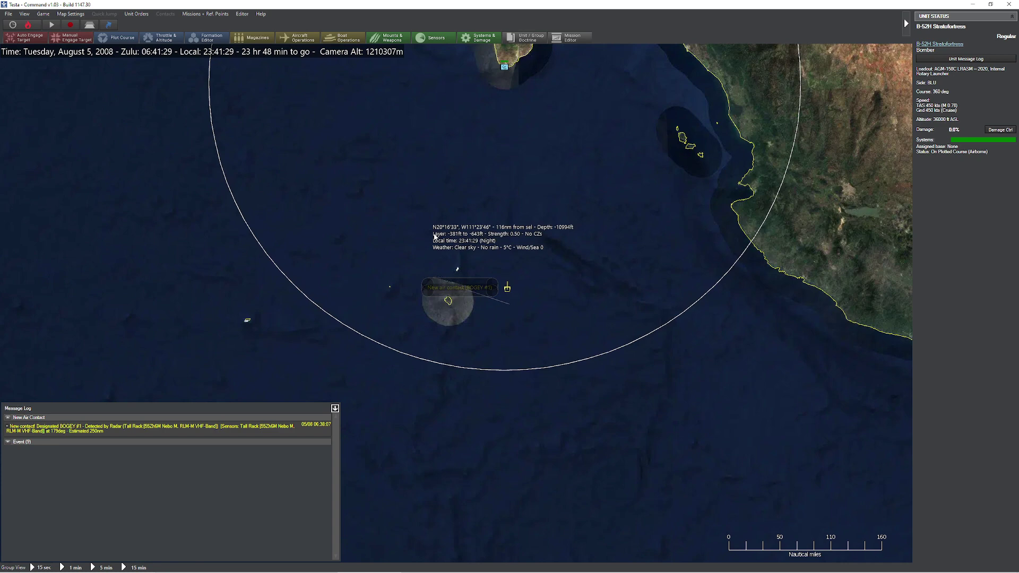
drag(428, 215, 459, 321)
- Reload the recently saved scenario and enter it as the BLU side
click(8, 14)
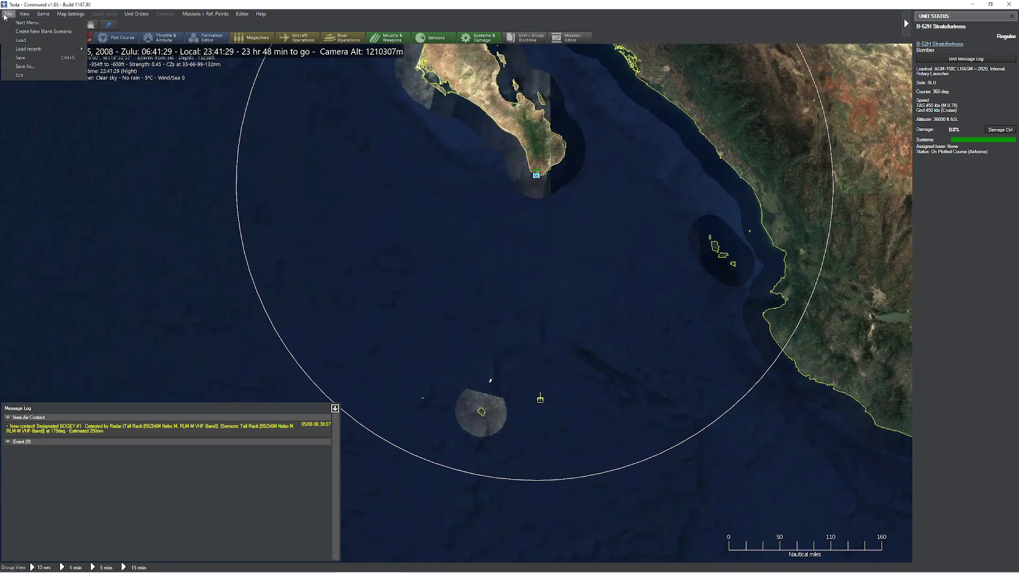
mouse_move(60, 51)
click(94, 50)
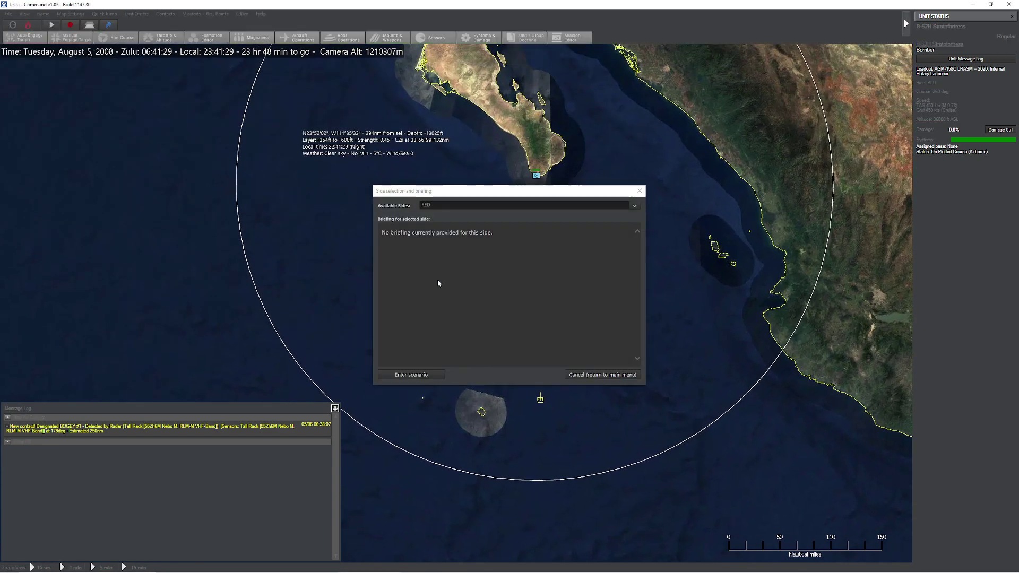
click(445, 209)
click(444, 217)
click(426, 373)
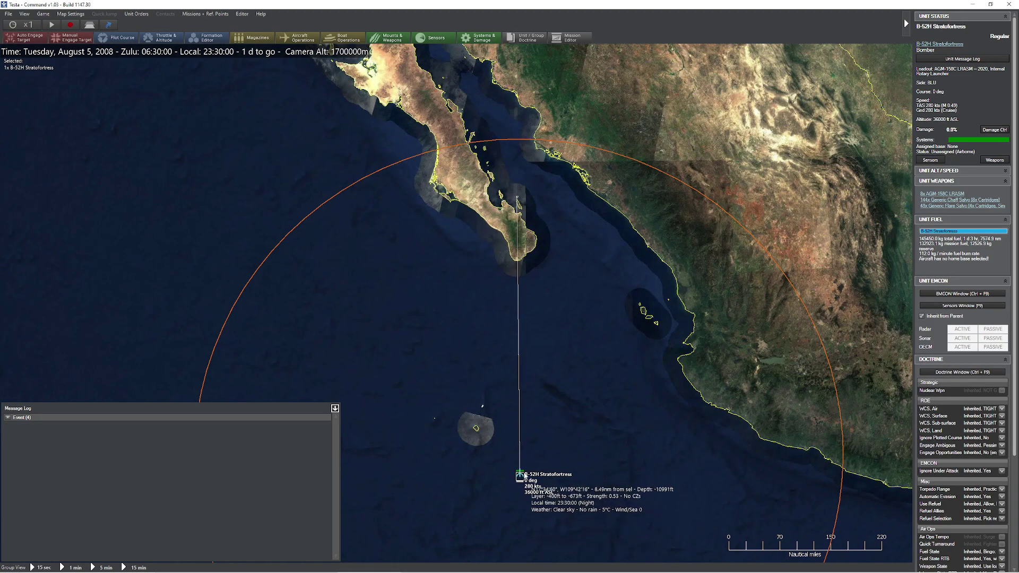
- Open the B-52H's sensor list and search the sensors available to add for AN/ALQ
click(929, 160)
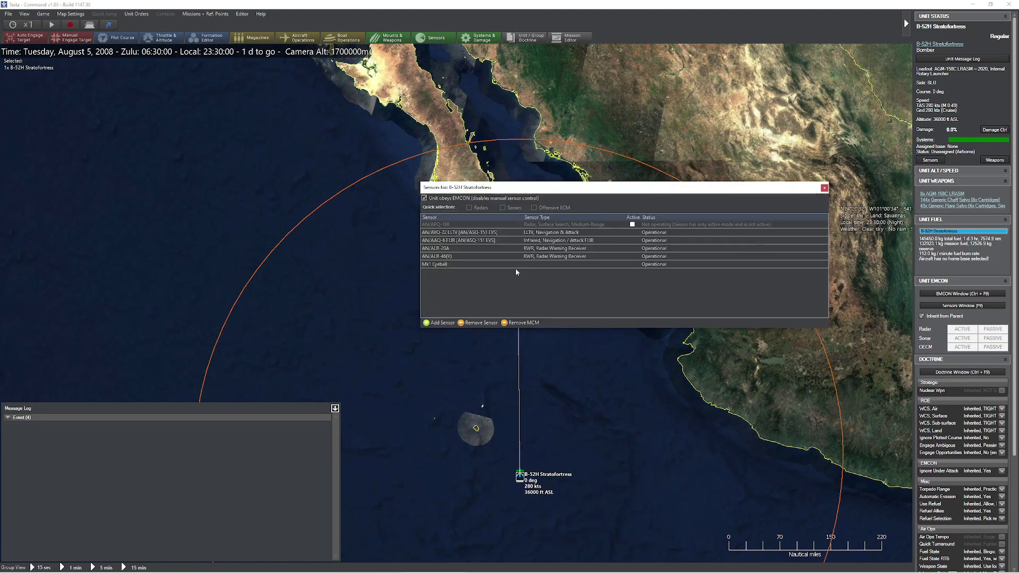
click(440, 322)
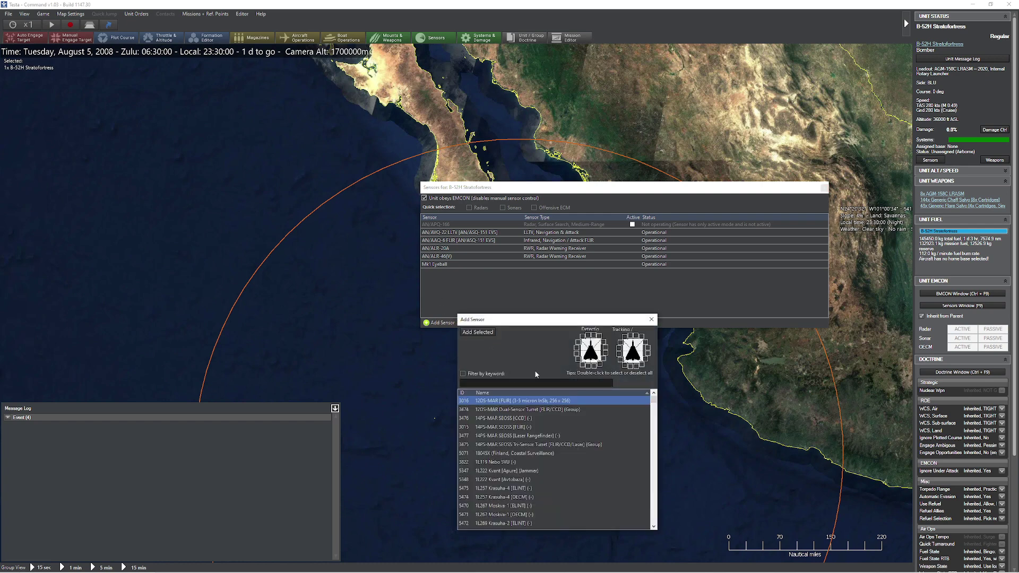
text(An/ALq)
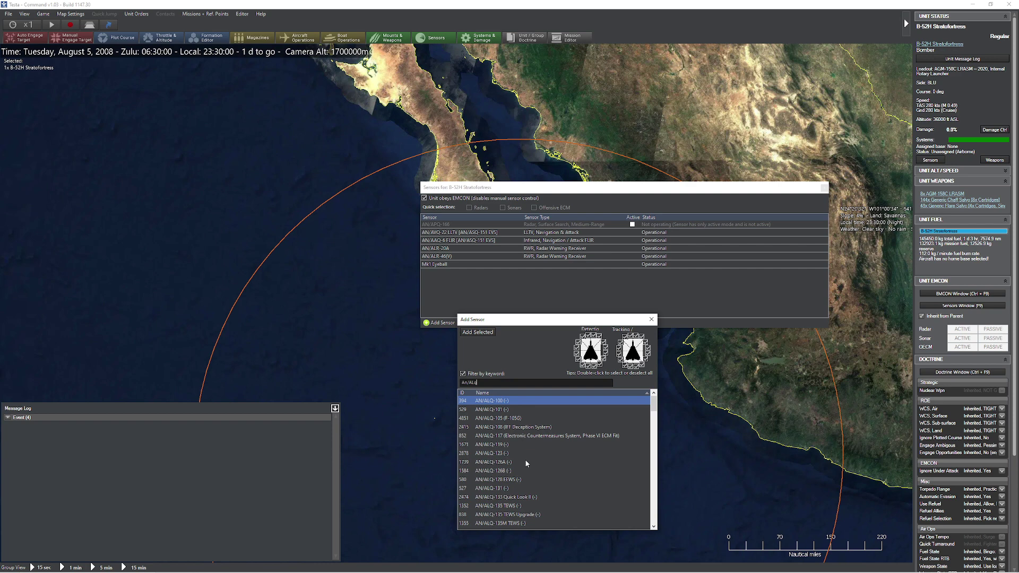
scroll(526, 464, down, 12)
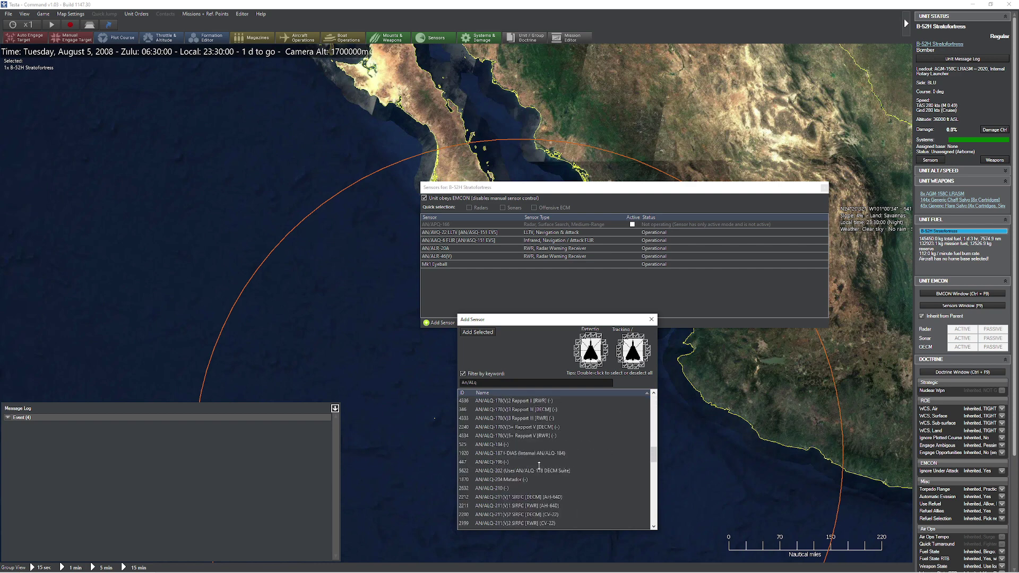
scroll(537, 461, up, 2)
scroll(553, 439, down, 7)
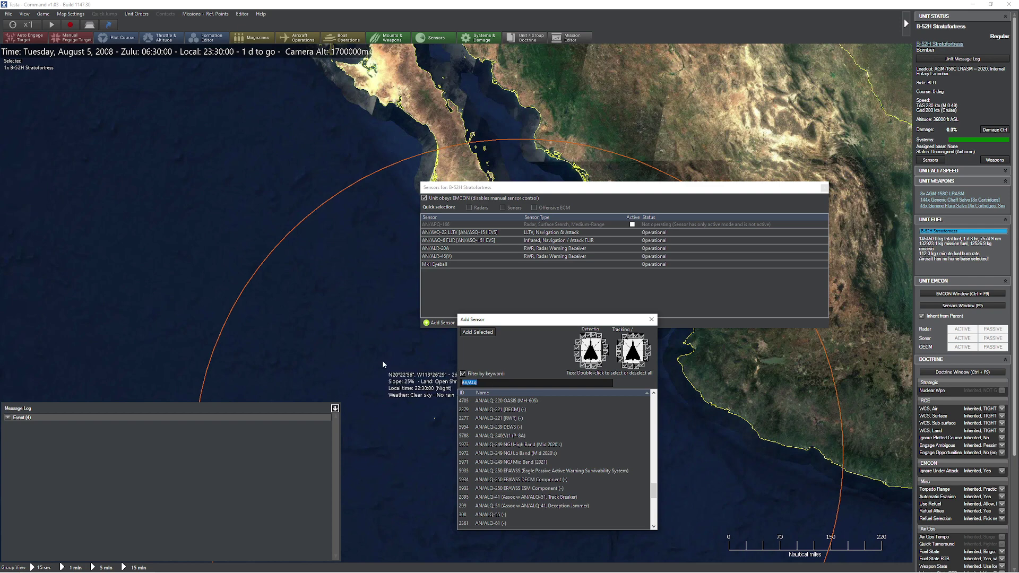
- Filter for OECM, add Generic OECM [Advanced] (2000s) to the B-52H, and set its OECM to active instead of inheriting EMCON
text(OECM)
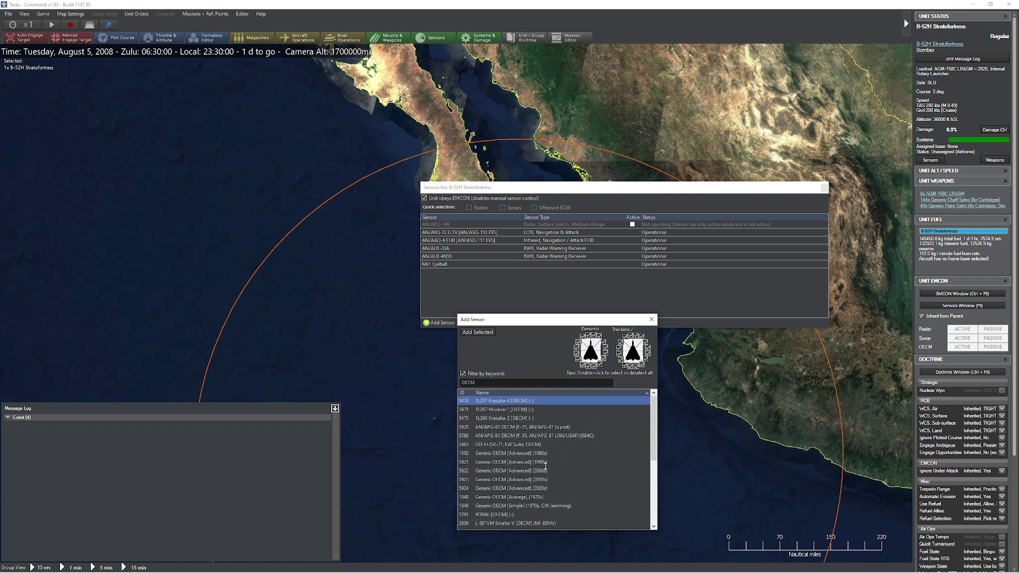
click(545, 471)
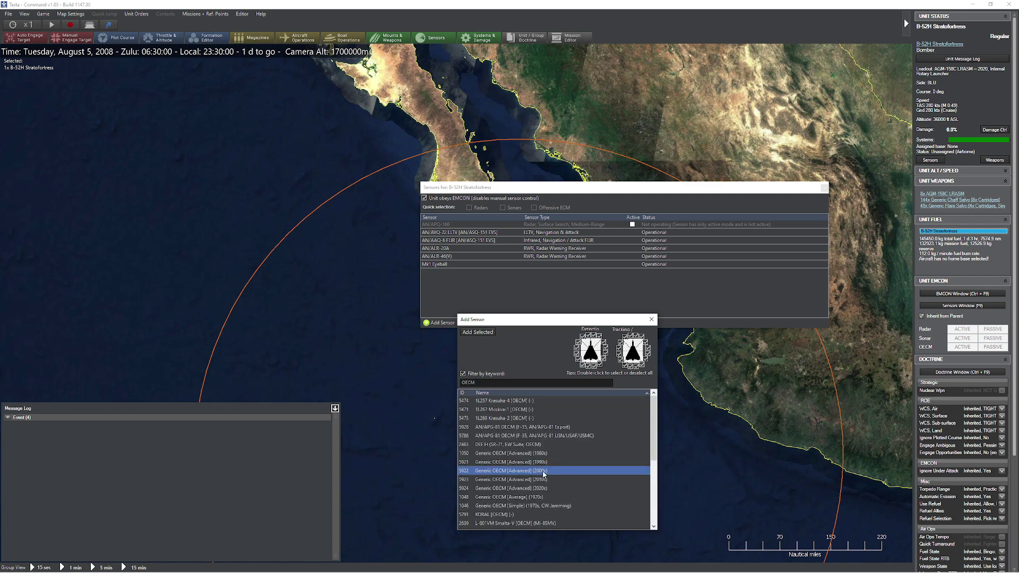
click(477, 332)
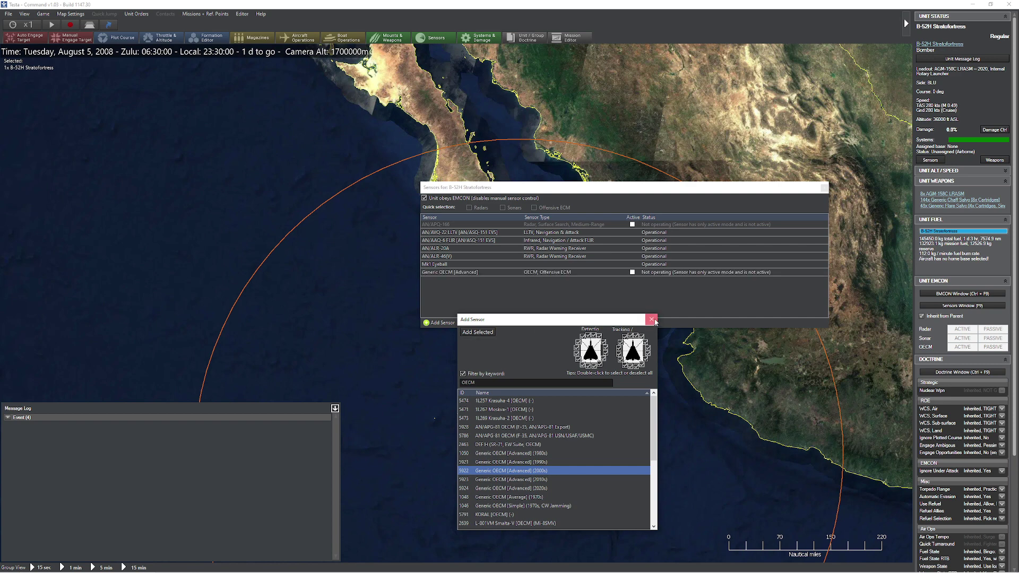
click(654, 321)
click(824, 188)
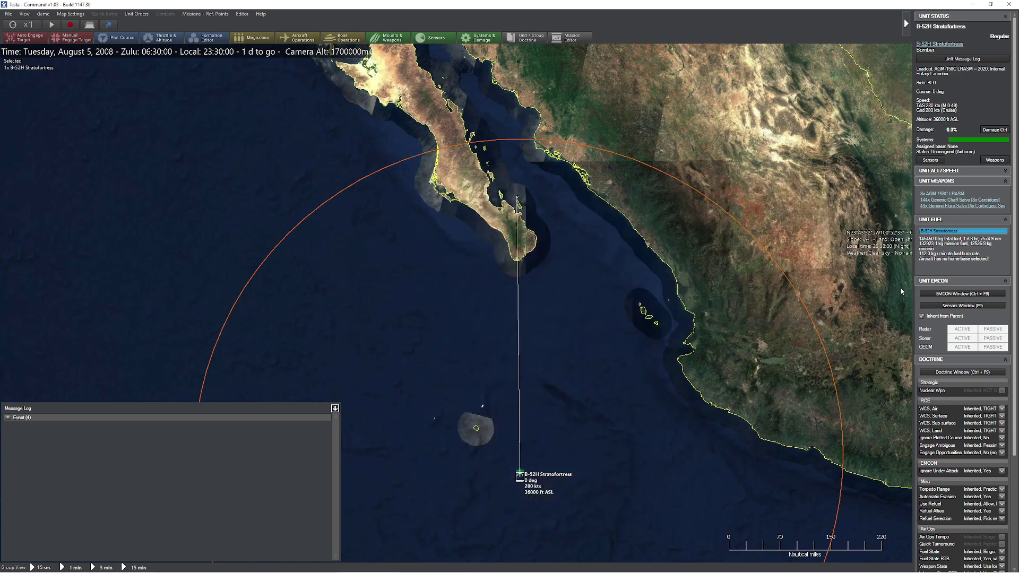
click(944, 320)
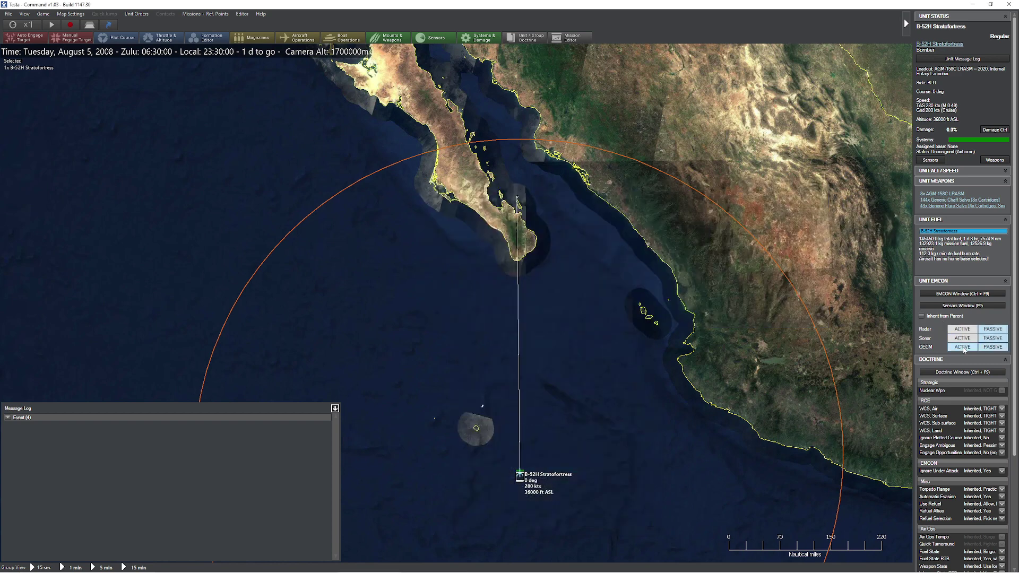
- Switch to the RED side and run the simulation at increased time compression, pausing after the jamming bomber is detected
click(242, 13)
mouse_move(306, 80)
click(357, 84)
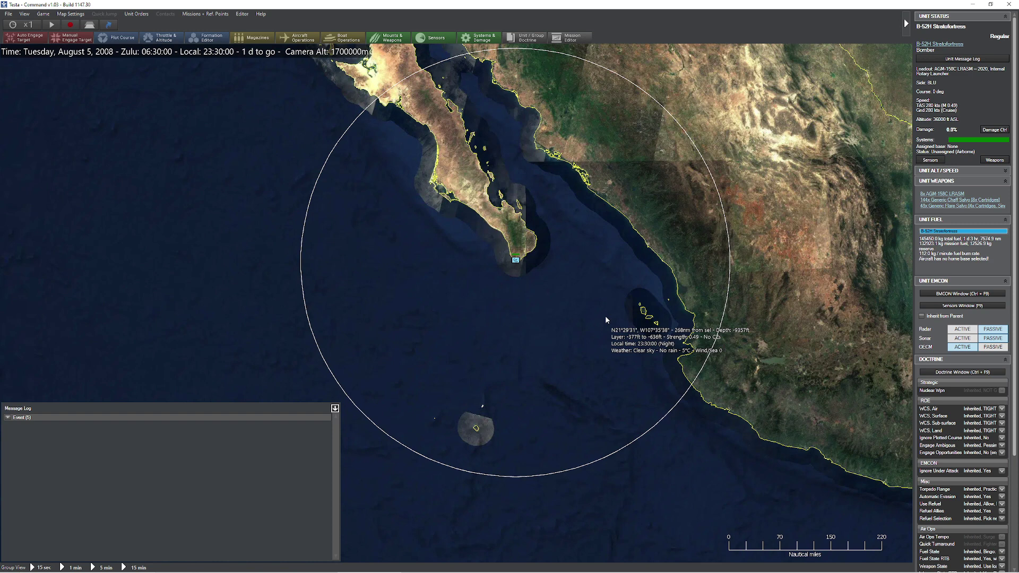
key(space)
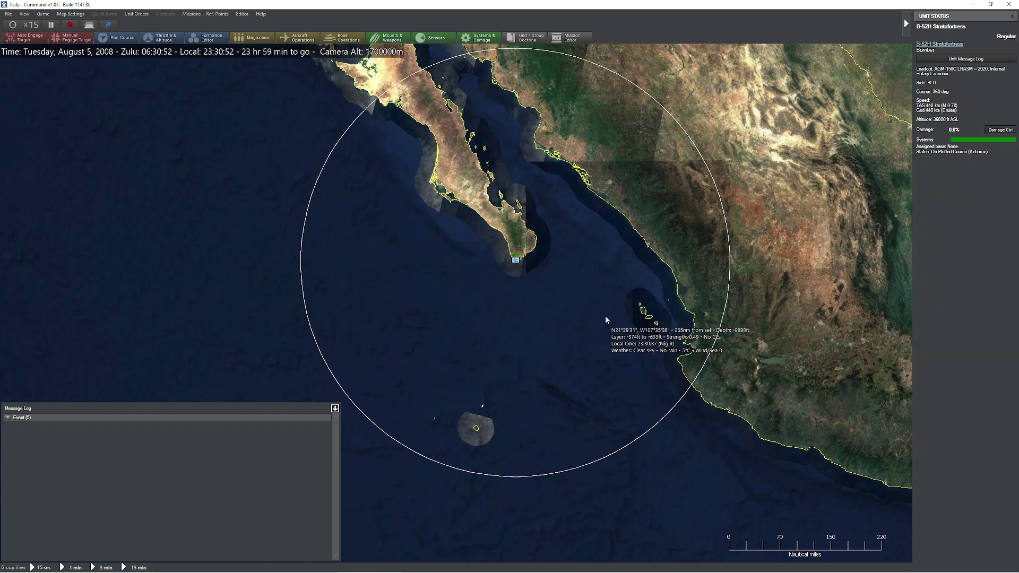
key(plus)
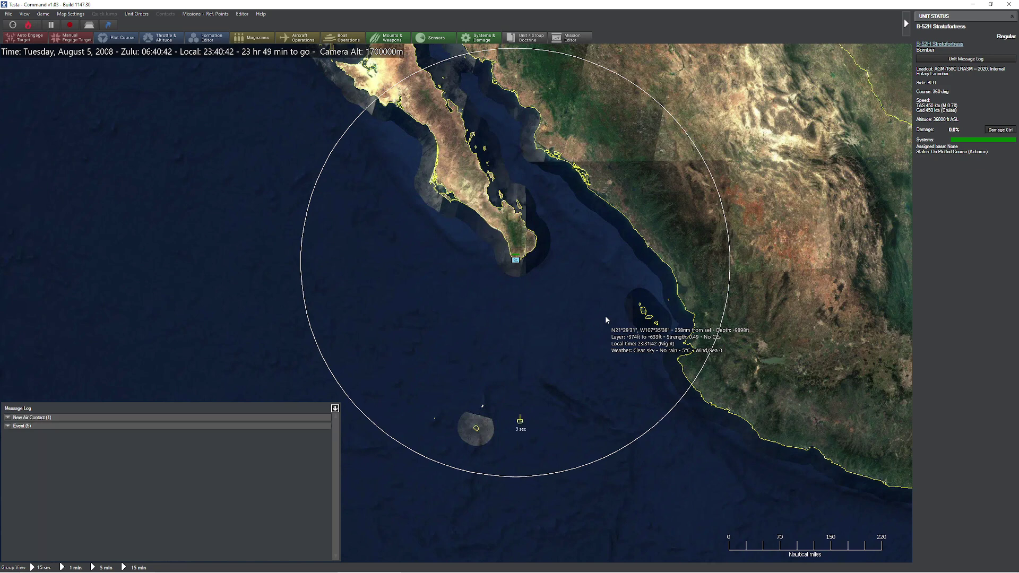
key(space)
- Switch to the BLU side, select the B-52H to check its current position, and collapse the message log
click(242, 14)
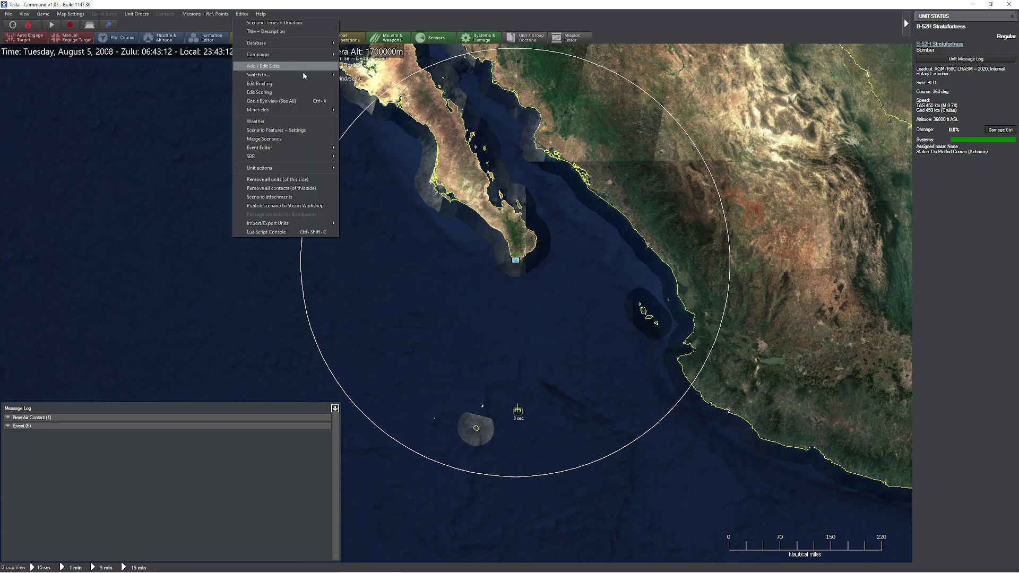
mouse_move(304, 75)
click(366, 75)
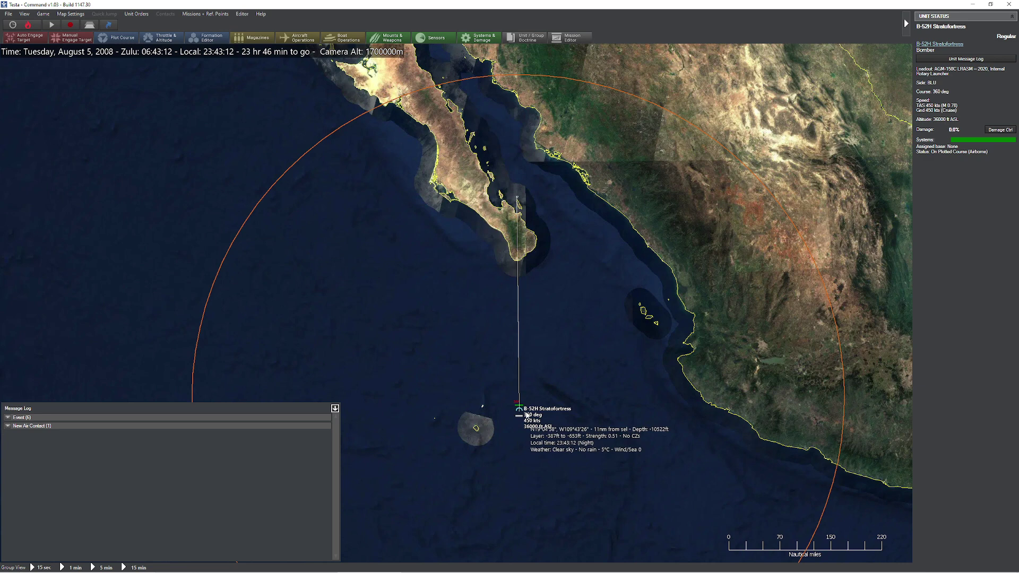
click(519, 412)
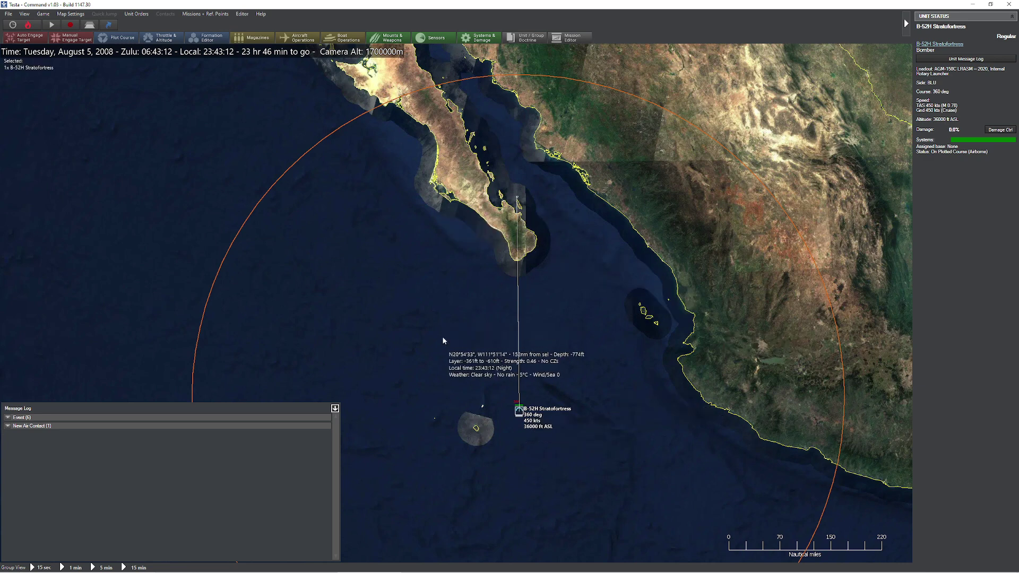
click(335, 408)
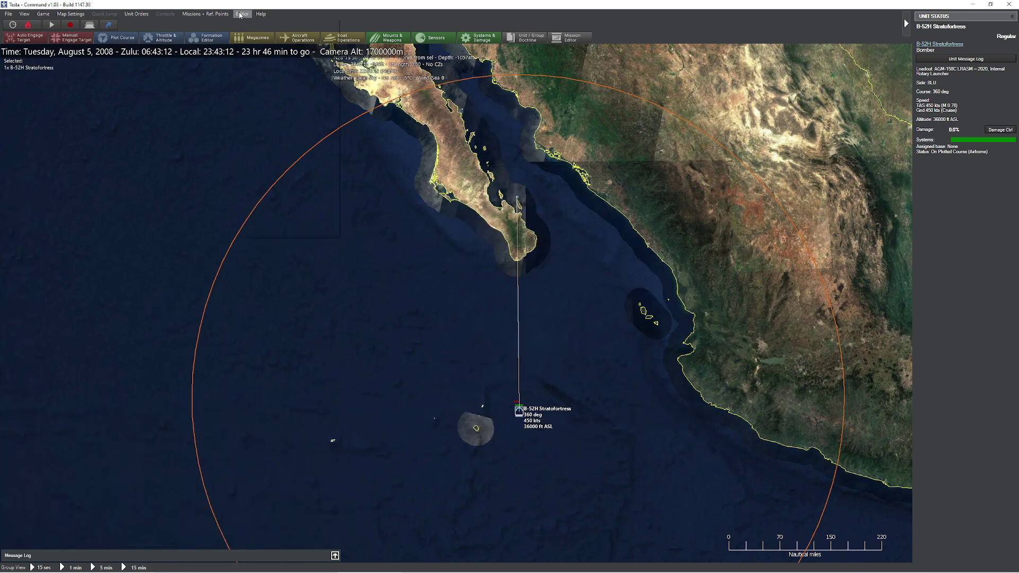
- Go back to the RED side, select the radar, and read the new air contact report in the message log
click(242, 14)
click(297, 75)
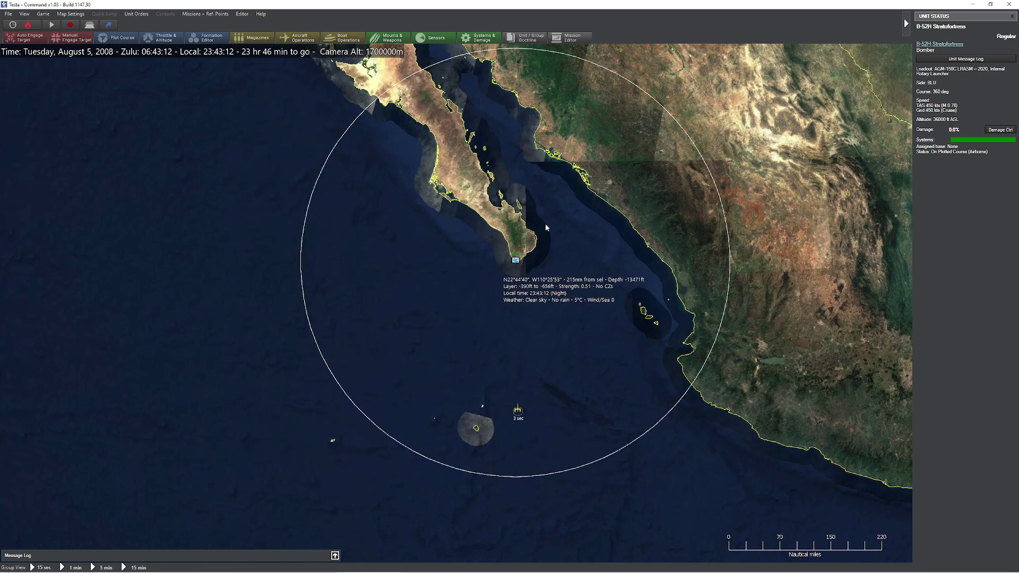
click(515, 260)
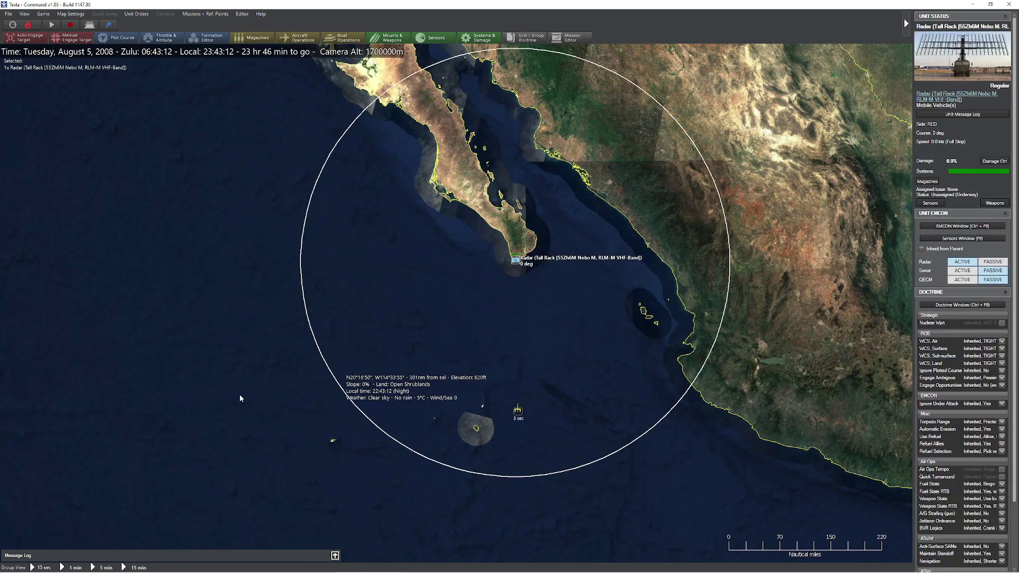
click(335, 556)
click(7, 426)
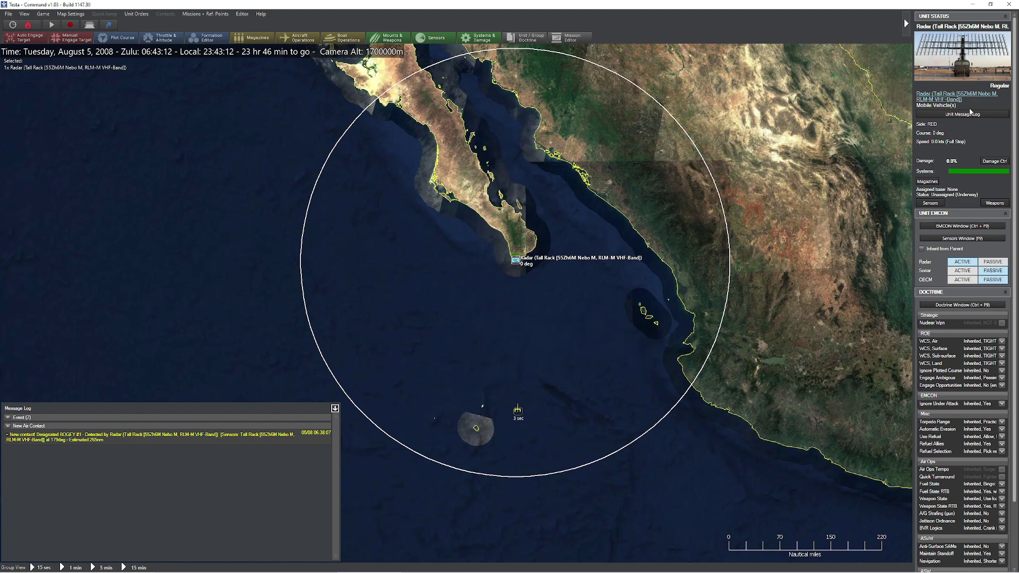
- Examine the radar's database entry for its sensor range and operating bands, and close the viewer
click(952, 100)
scroll(616, 359, down, 10)
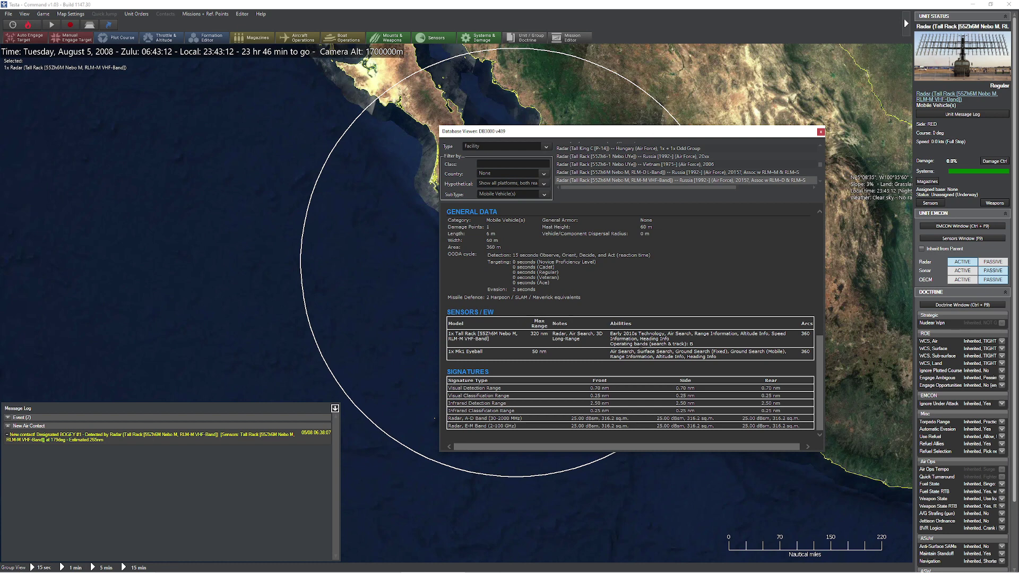
drag(611, 343, 706, 345)
click(695, 345)
click(821, 132)
- Switch to the BLU side and open the B-52H's sensor list to inspect its offensive ECM
click(242, 15)
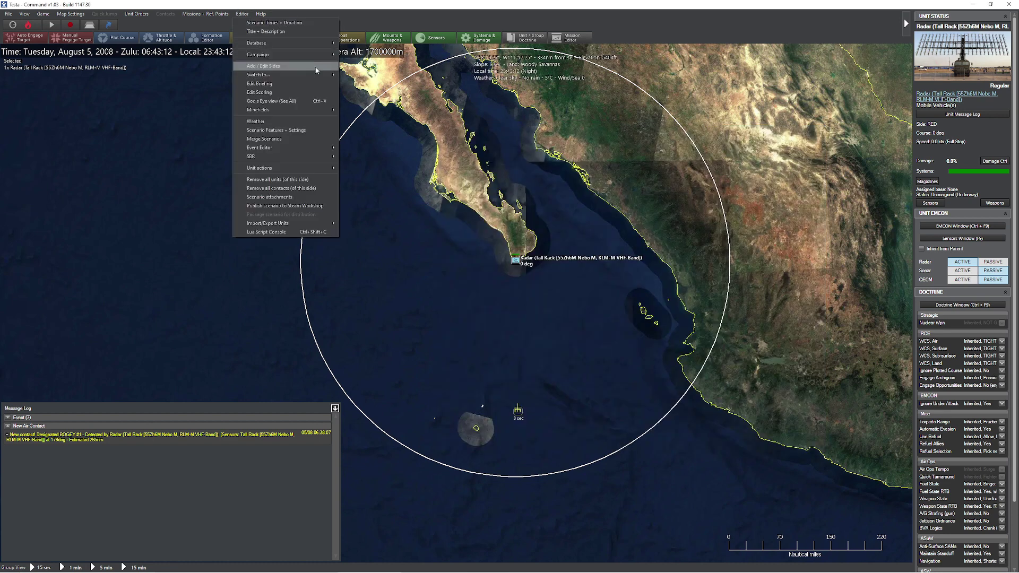
mouse_move(317, 75)
click(362, 77)
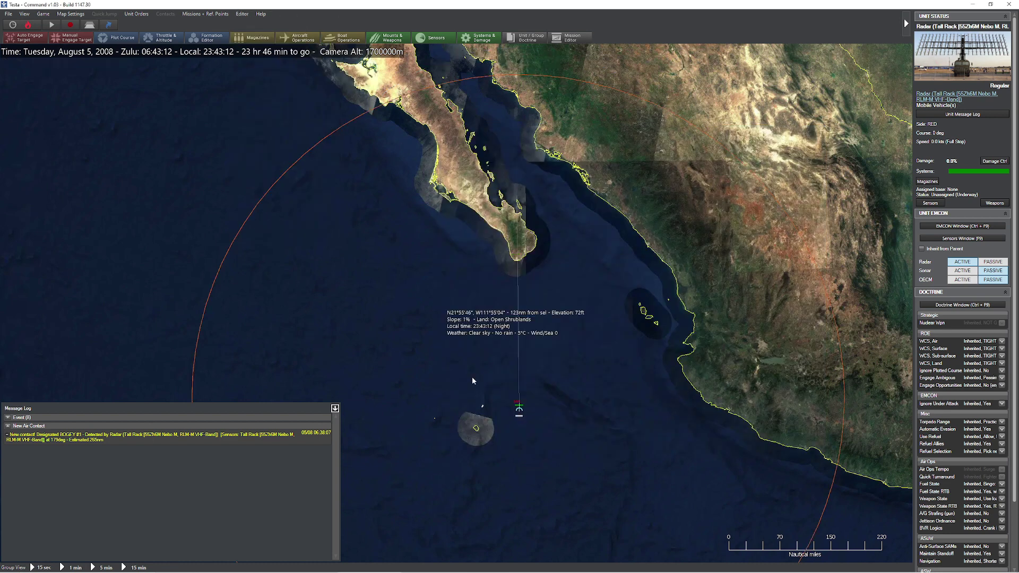
click(518, 410)
click(929, 160)
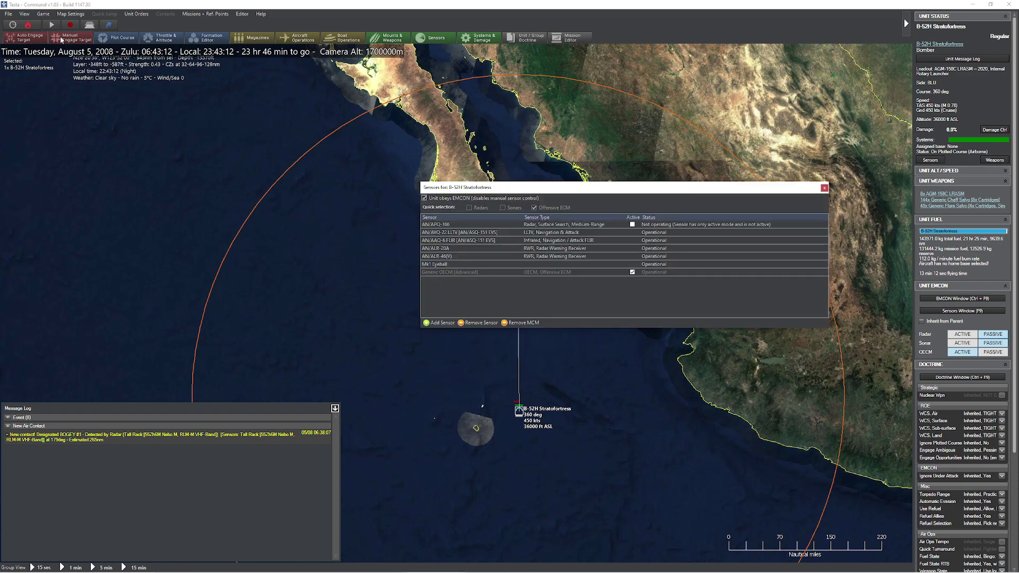
- Check which platform types the database viewer offers, keep Aircraft, and close the viewer
click(40, 16)
click(87, 76)
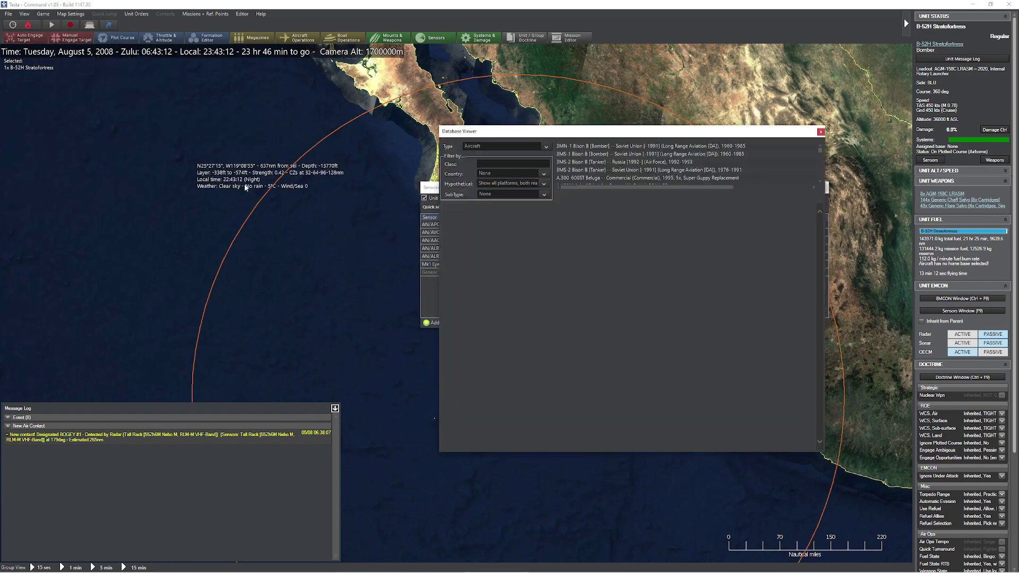
click(506, 147)
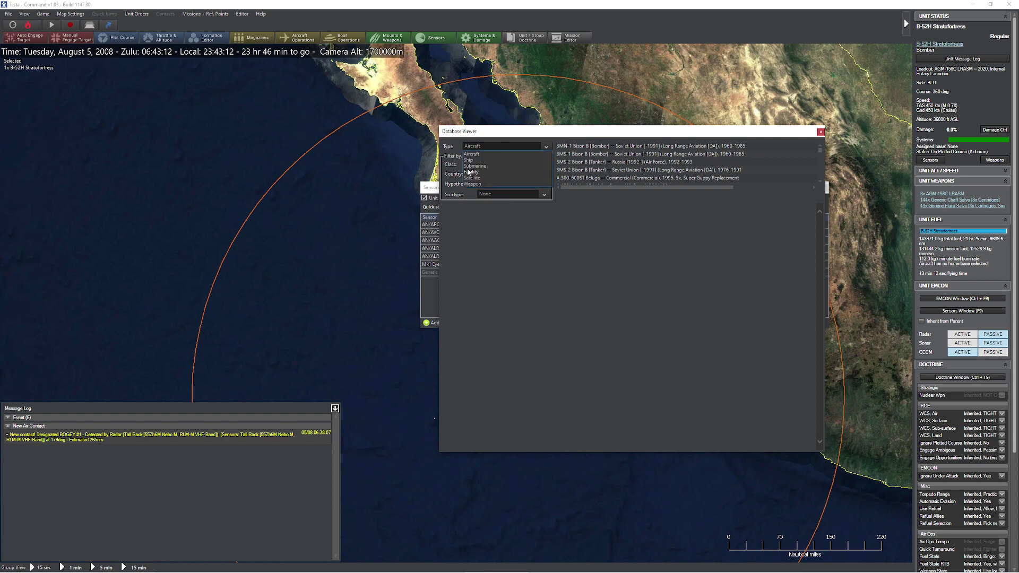
click(471, 154)
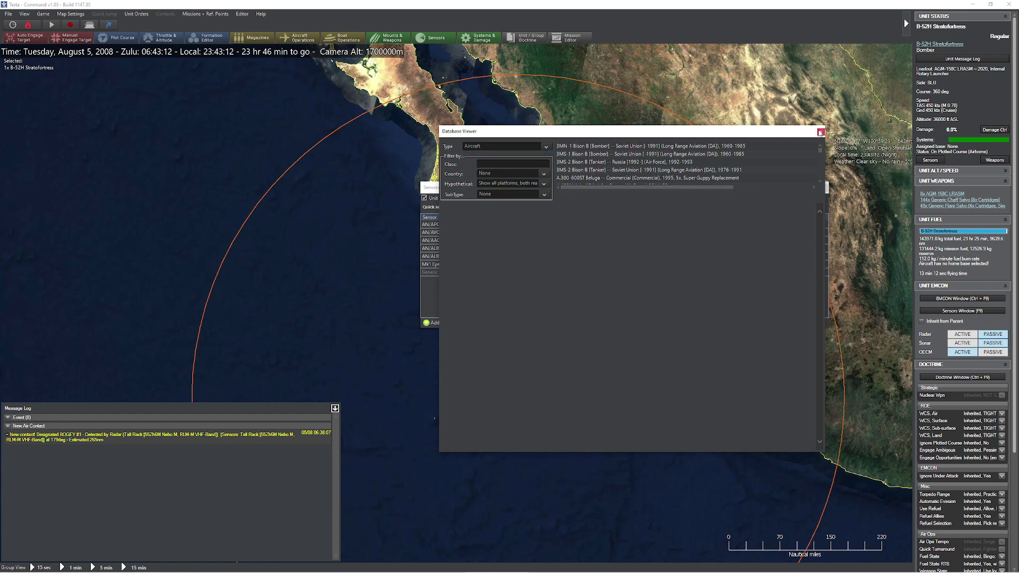
click(820, 132)
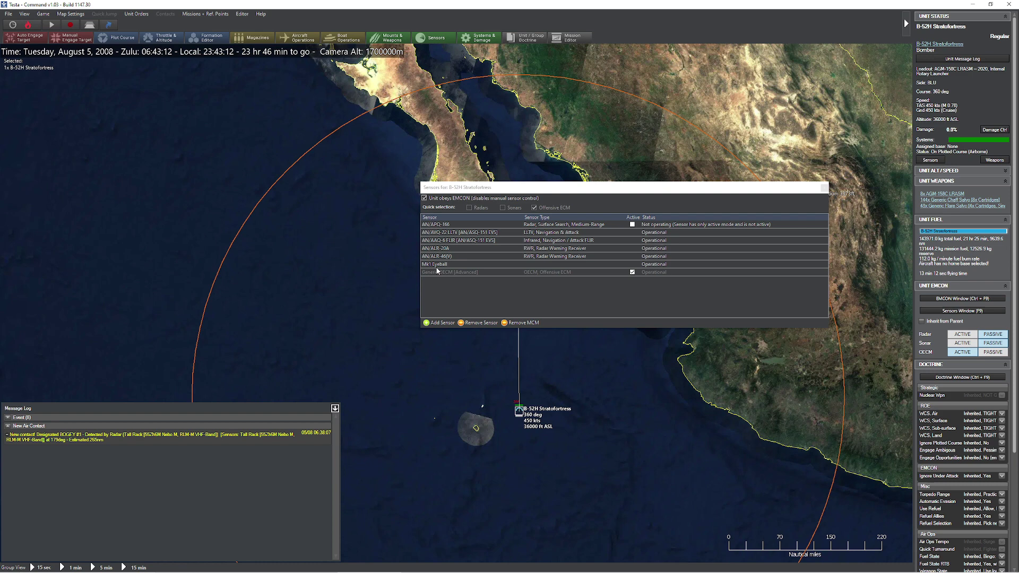
- Move the B-52H's sensor window lower on the map, close it, and collapse the message log
drag(588, 186, 540, 395)
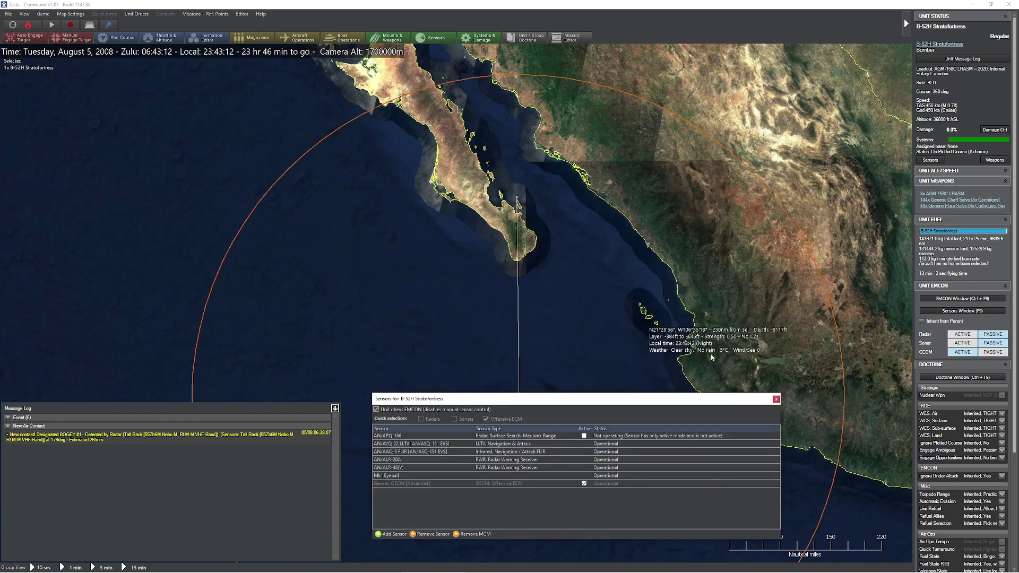
click(776, 399)
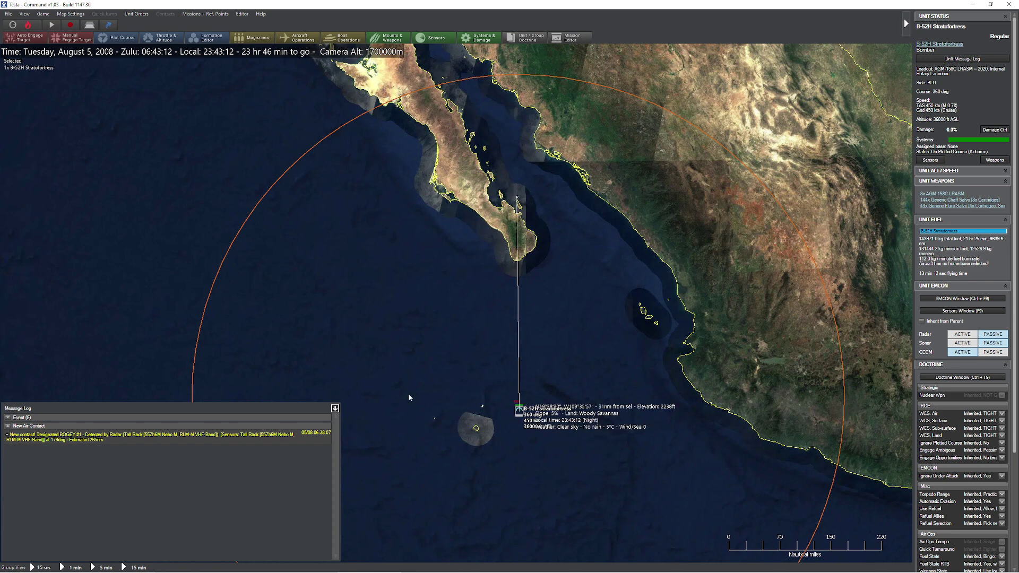
click(335, 408)
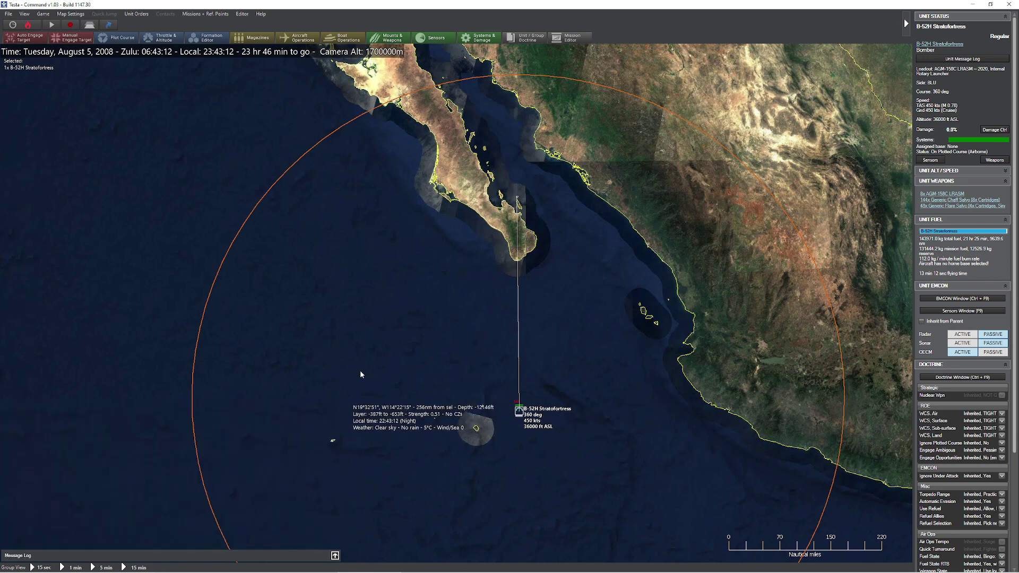
- Reload the recently saved scenario to restore the starting situation and enter it as the BLU side
click(9, 14)
mouse_move(74, 48)
click(109, 53)
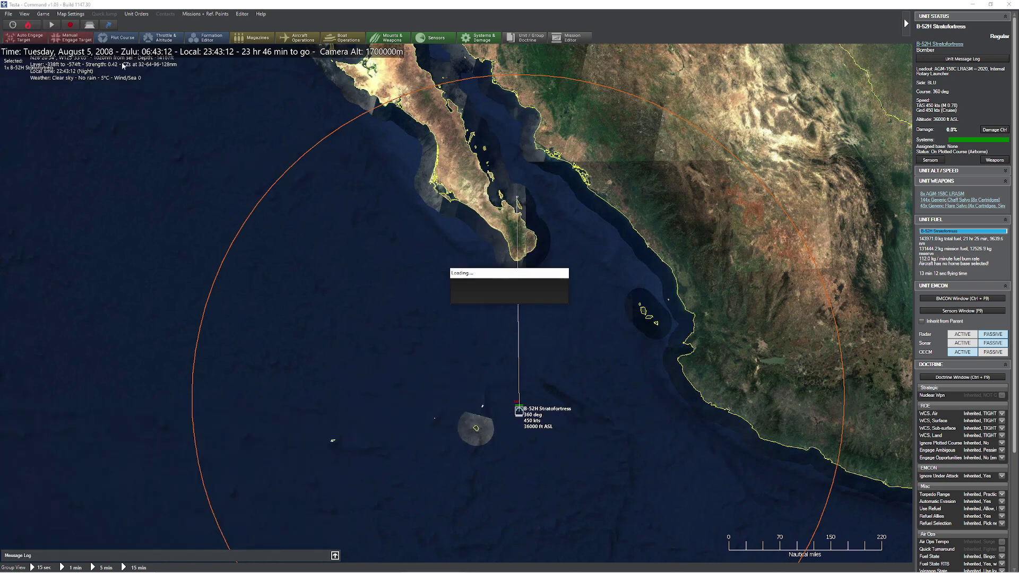
click(440, 204)
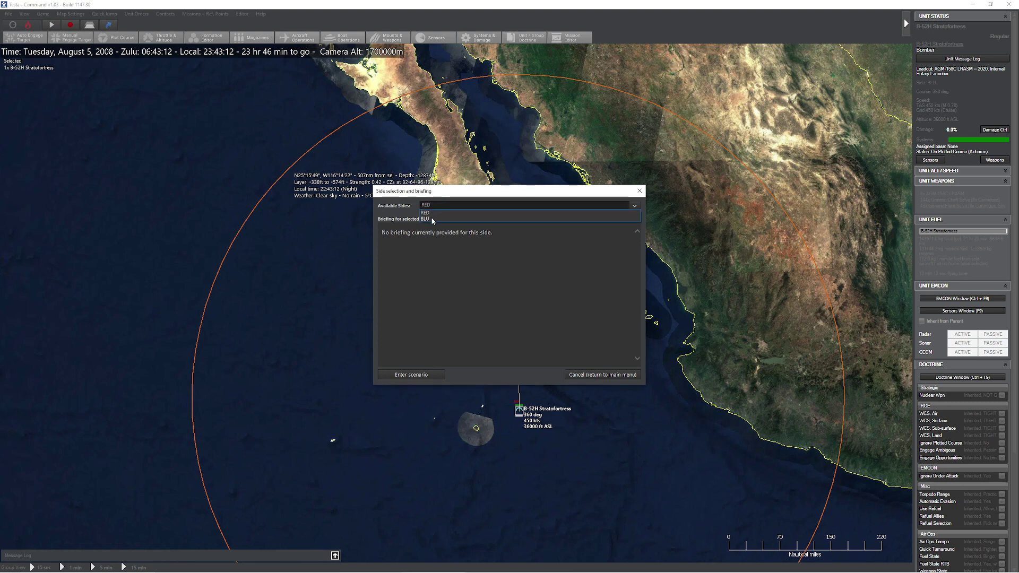
click(425, 219)
click(411, 375)
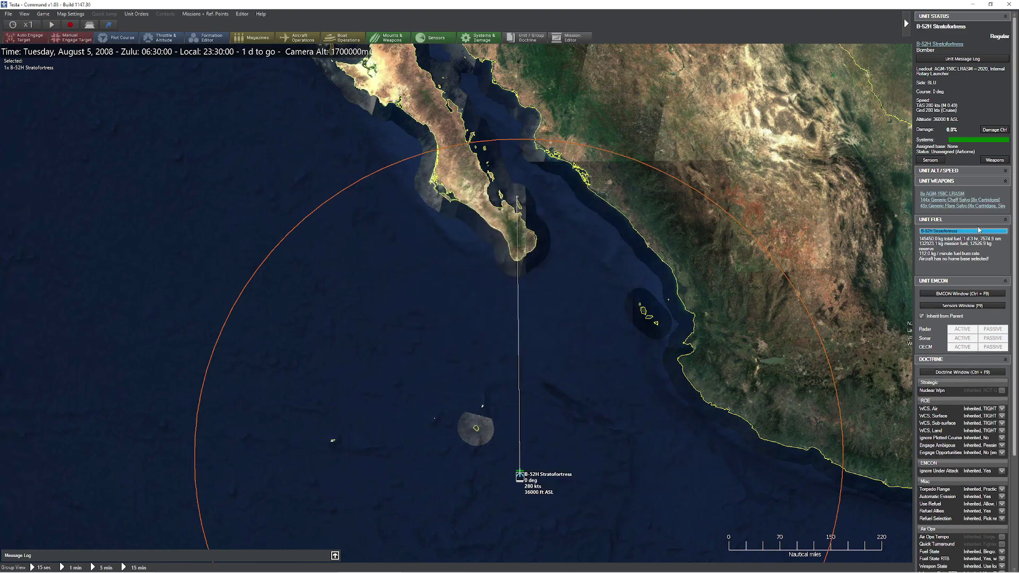
- Add an AN/ALQ-99J [ICAP-2 Block 89A] jammer to the B-52H with all detection and tracking arcs selected, then close the sensor windows
click(942, 160)
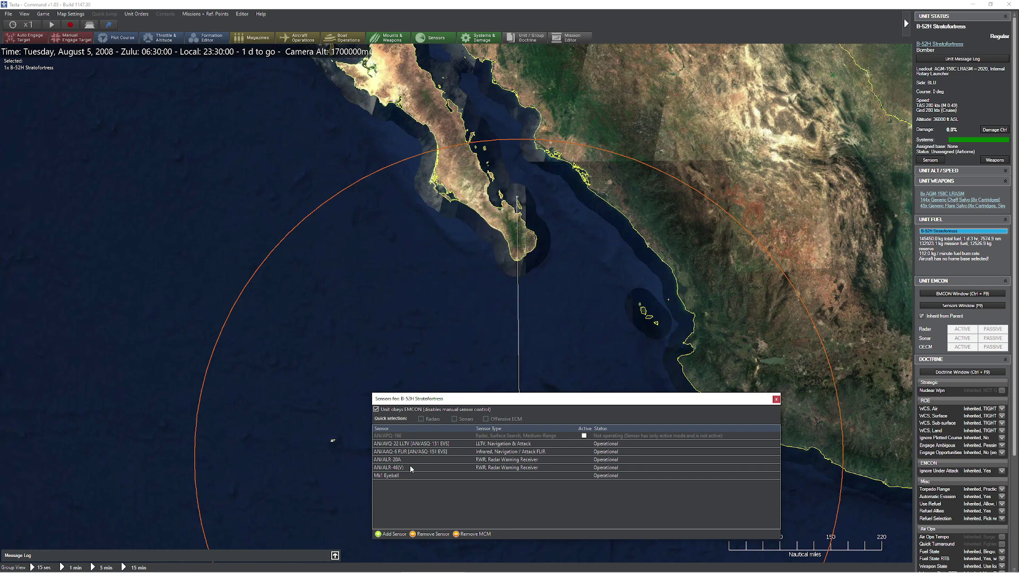
click(391, 534)
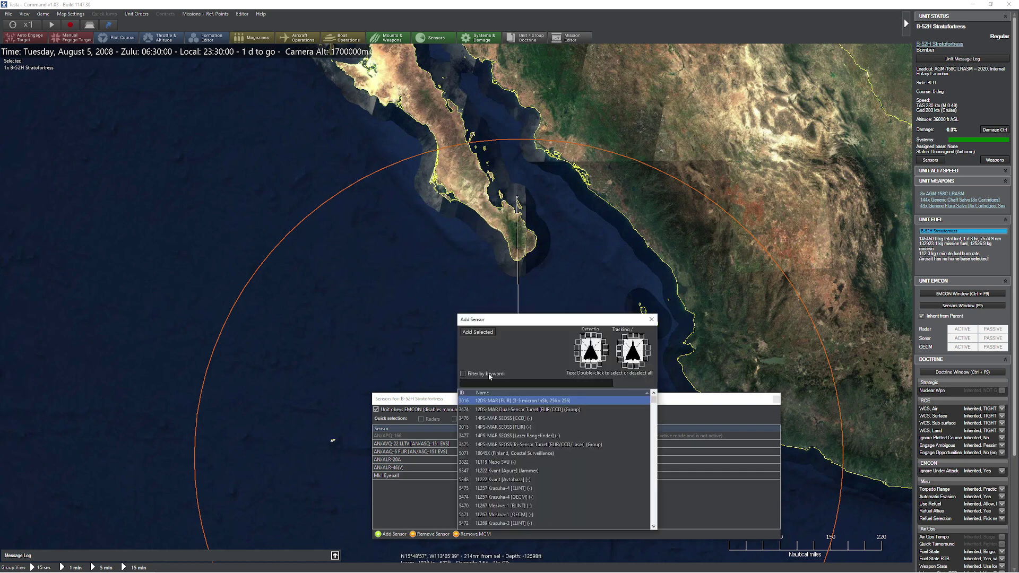
click(488, 374)
text(-99)
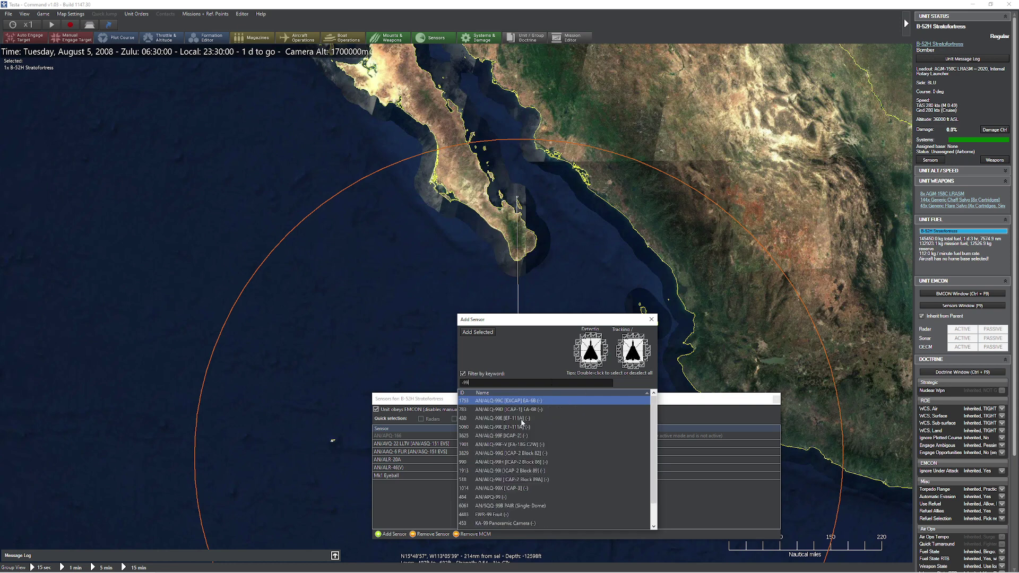
click(556, 480)
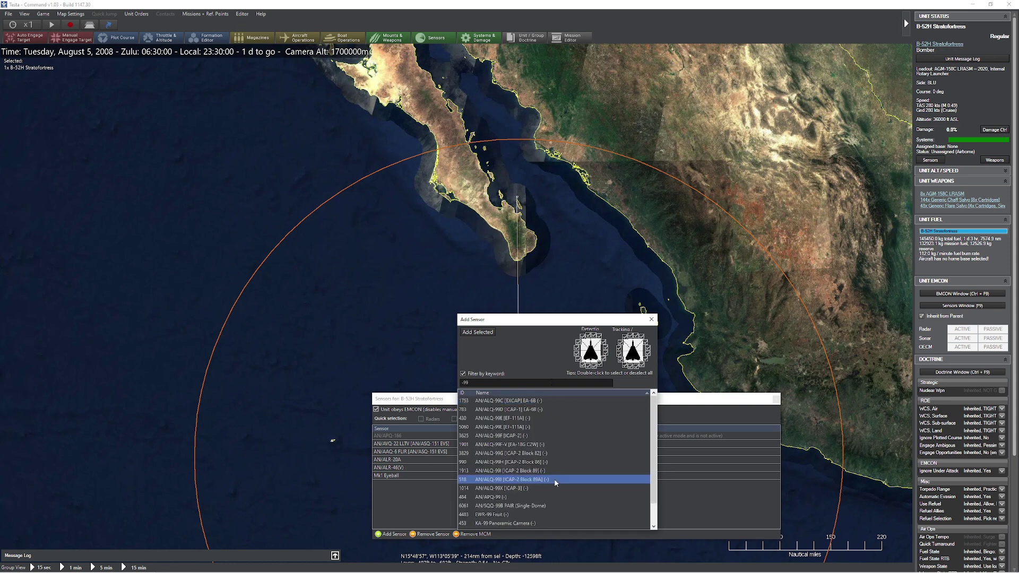
click(518, 488)
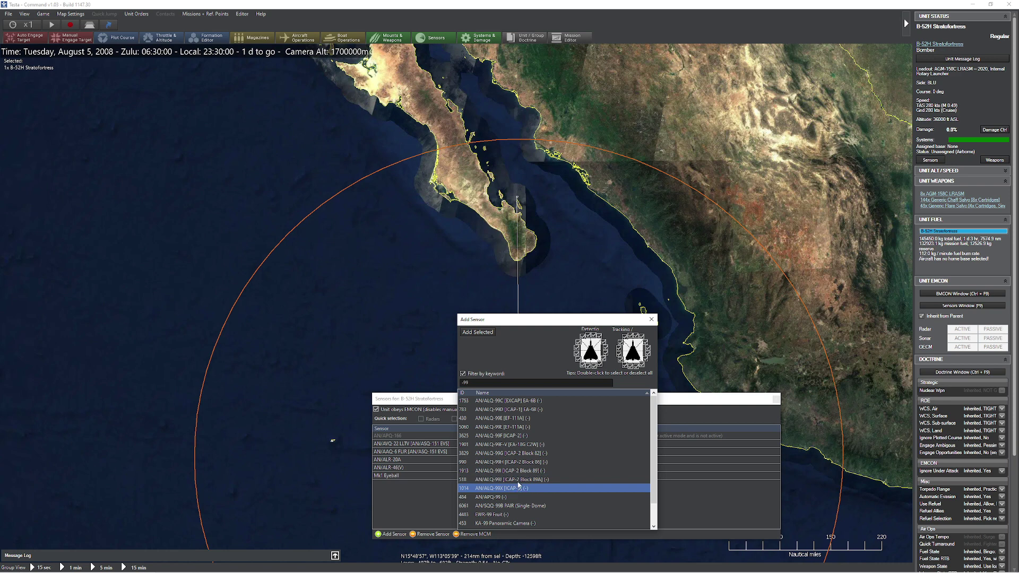
click(518, 479)
click(477, 332)
click(651, 320)
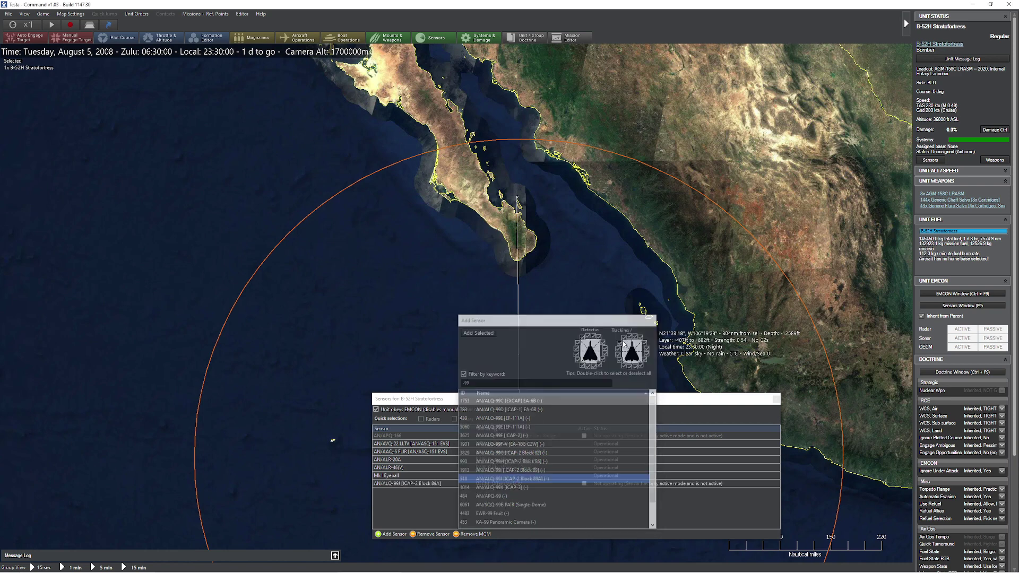
click(776, 399)
- Stop the B-52H from inheriting its EMCON, set its OECM to active, and save the scenario
click(948, 317)
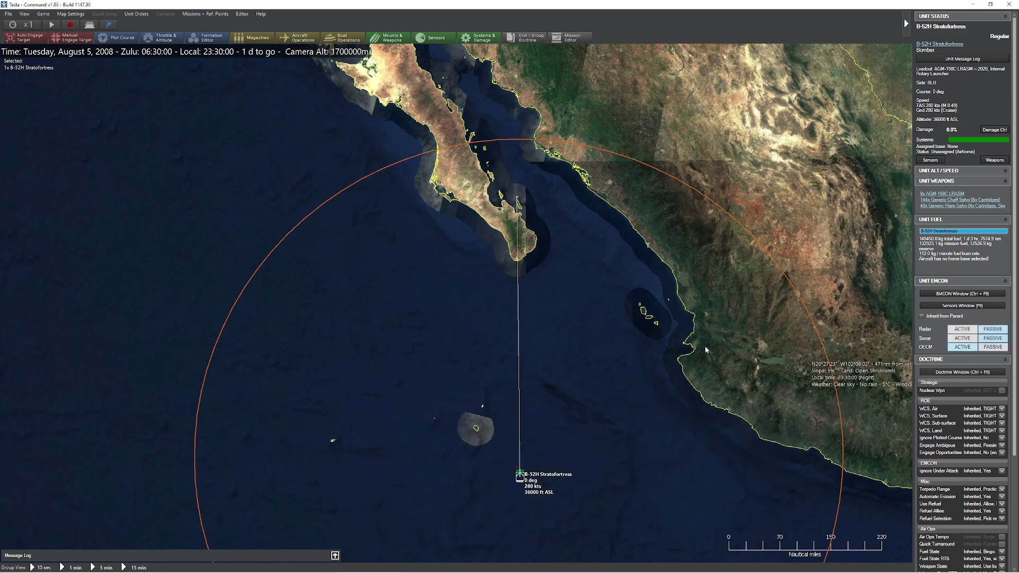
click(242, 15)
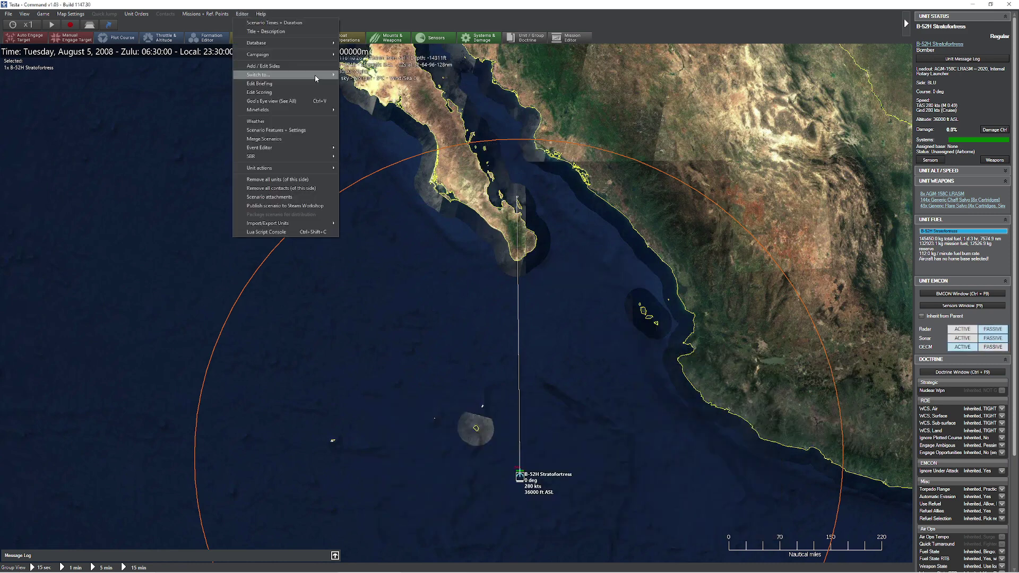
mouse_move(315, 77)
click(354, 76)
click(9, 15)
click(26, 46)
click(9, 15)
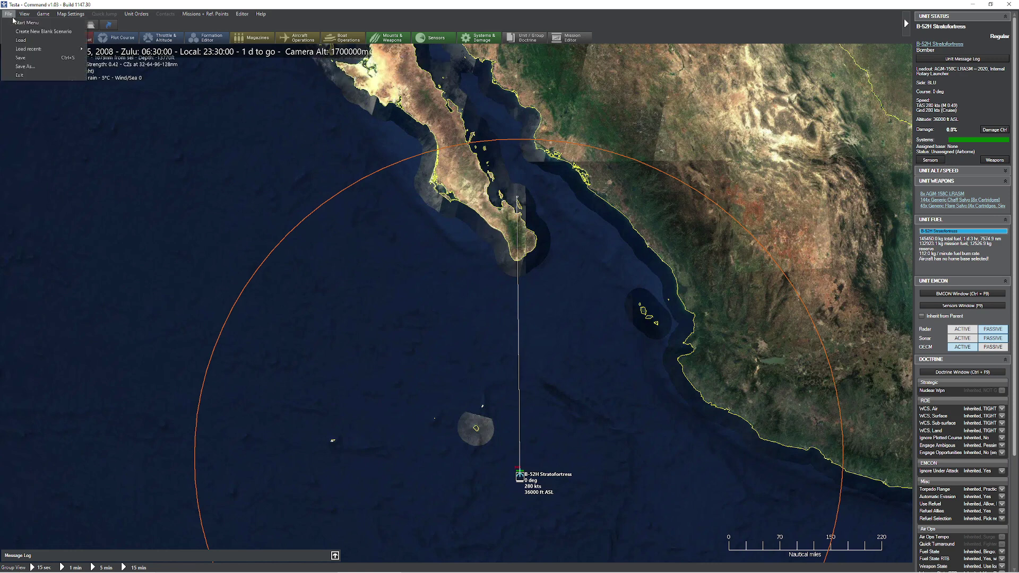
click(24, 59)
- Switch to the RED side
click(225, 15)
mouse_move(244, 16)
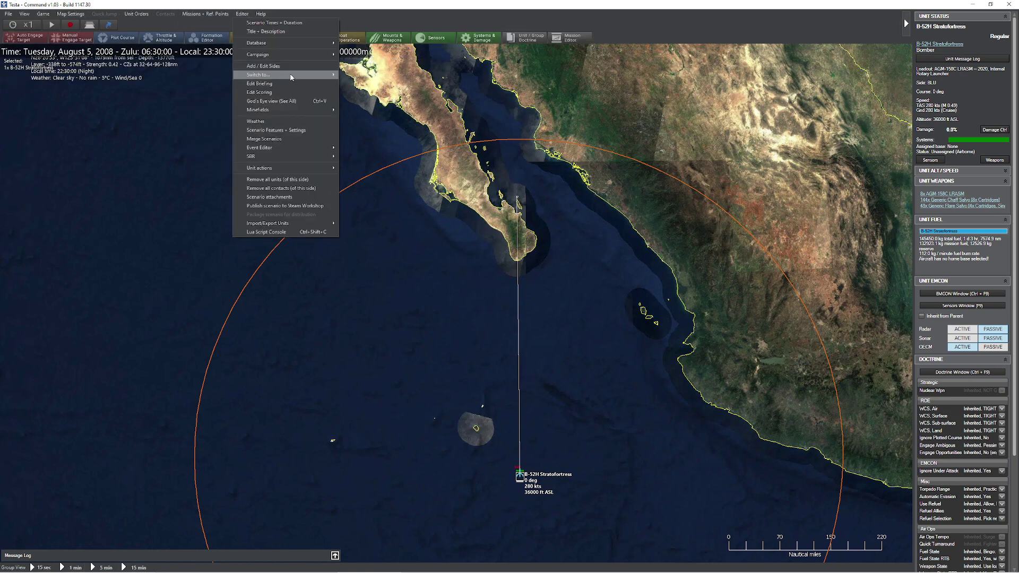
mouse_move(303, 75)
click(348, 84)
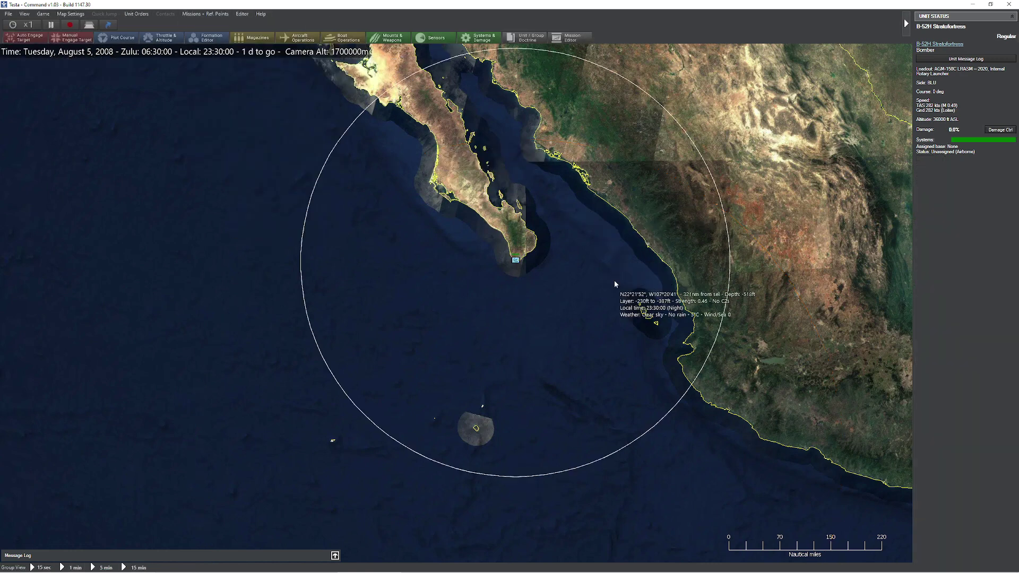
- Run the scenario until RED's radar picks up an air contact, pause it, and read the detection report in the message log
key(space)
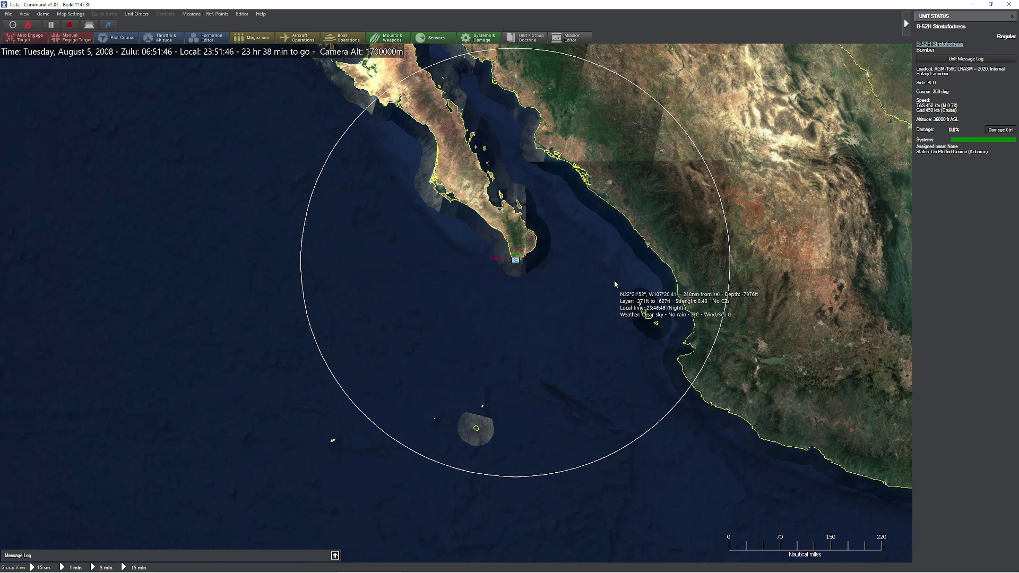
key(space)
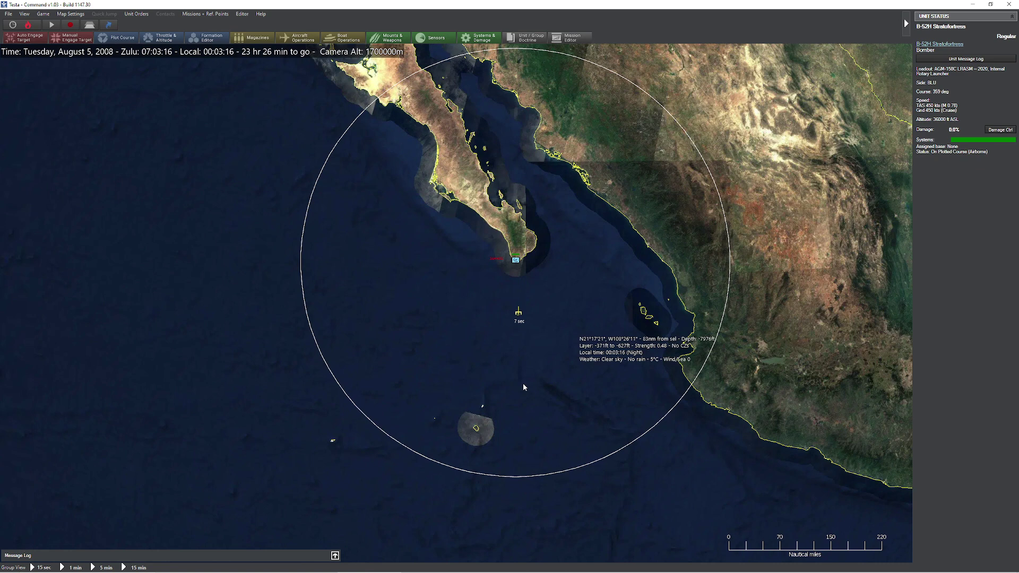
click(334, 555)
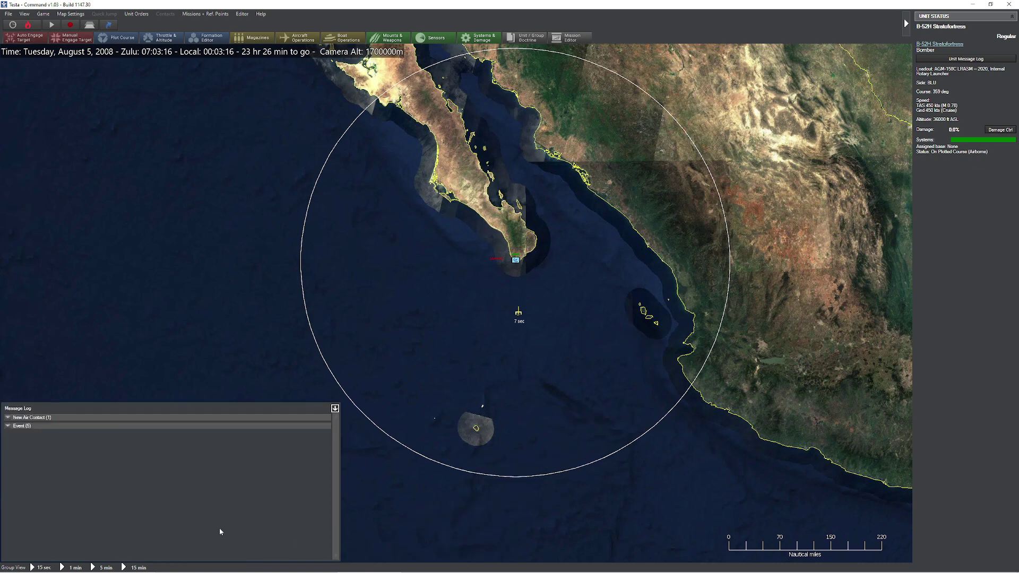
click(7, 418)
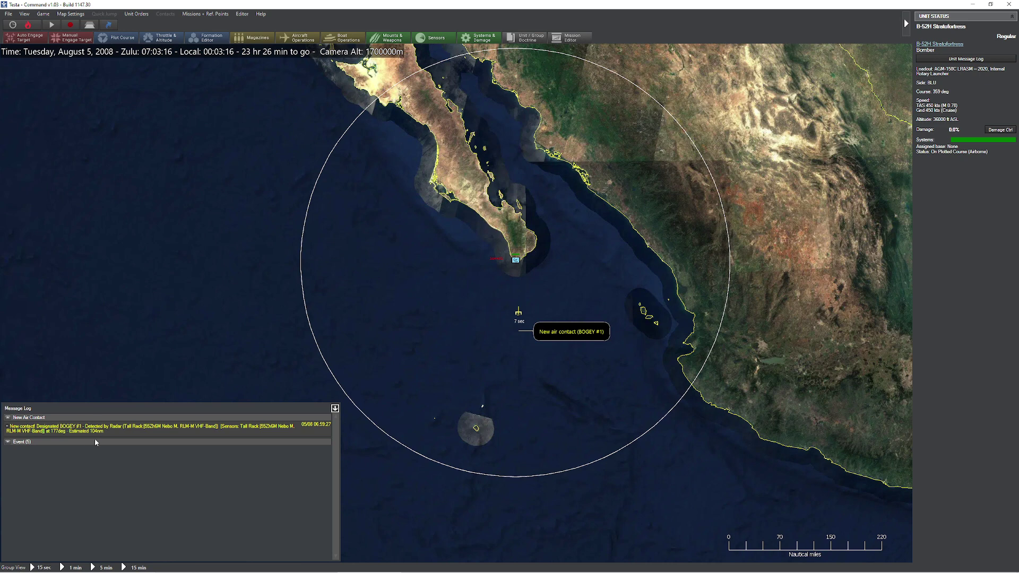
- Reload the recently saved scenario and enter it as the BLU side
click(242, 15)
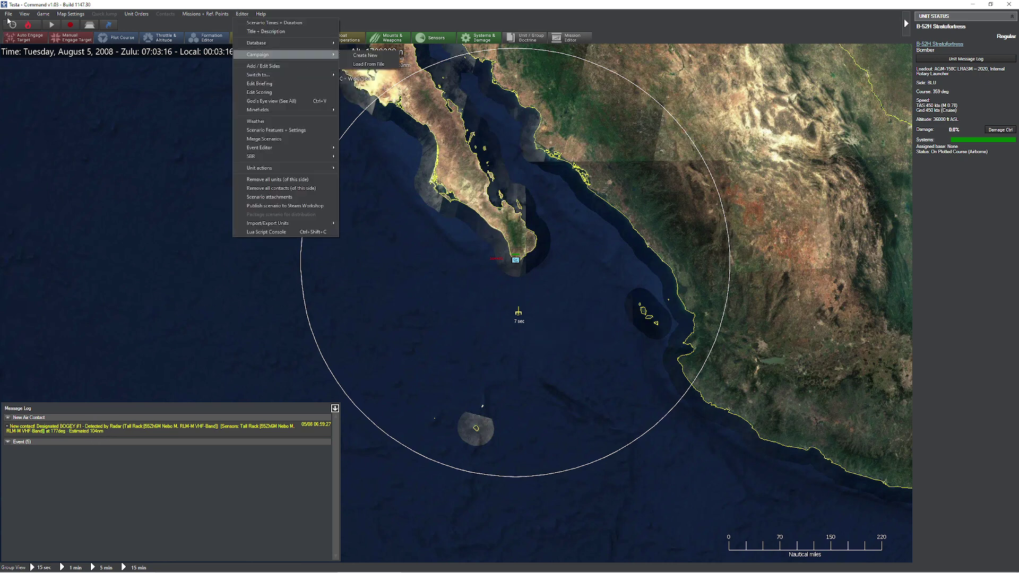
mouse_move(8, 15)
mouse_move(62, 48)
click(110, 51)
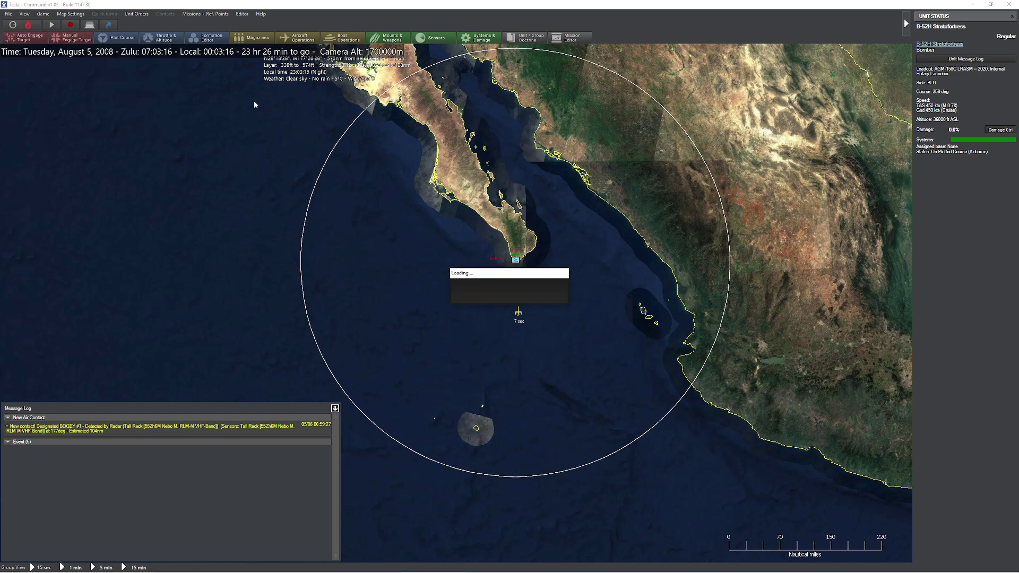
click(429, 206)
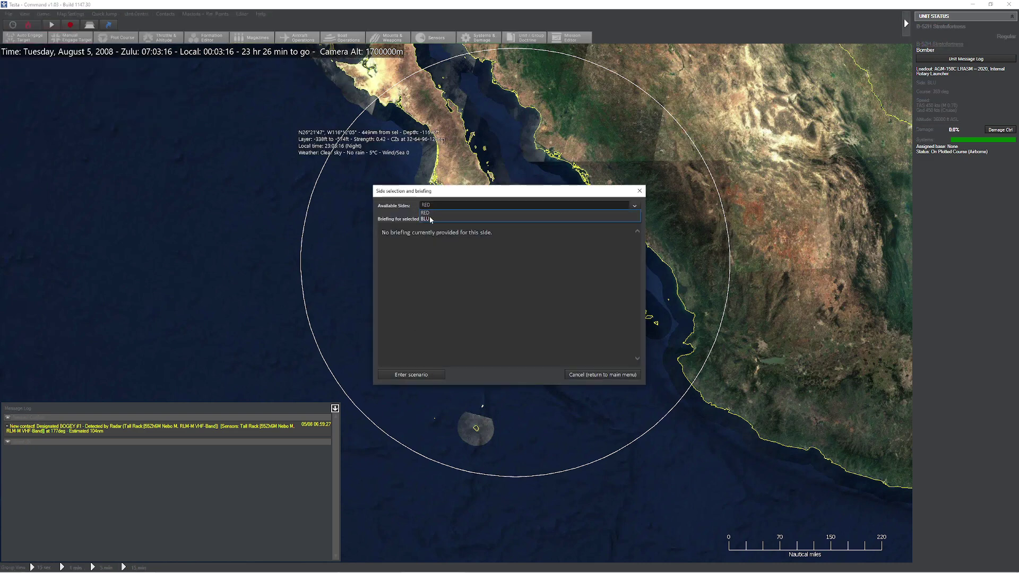
click(425, 219)
click(427, 375)
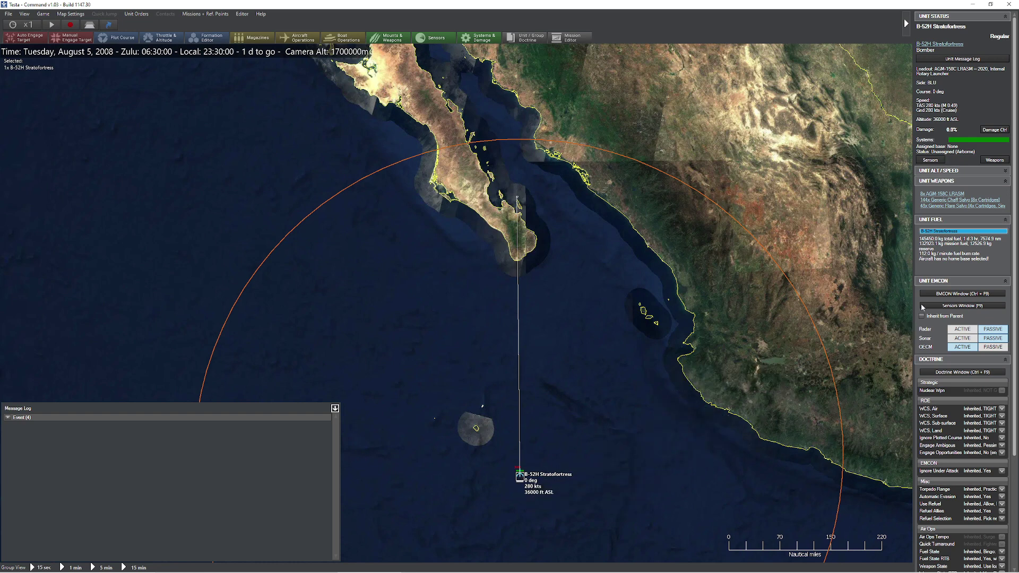
- Add a second AN/ALQ-99J [ICAP-2 Block 89A] to the B-52H with all detection and tracking arcs selected
click(953, 306)
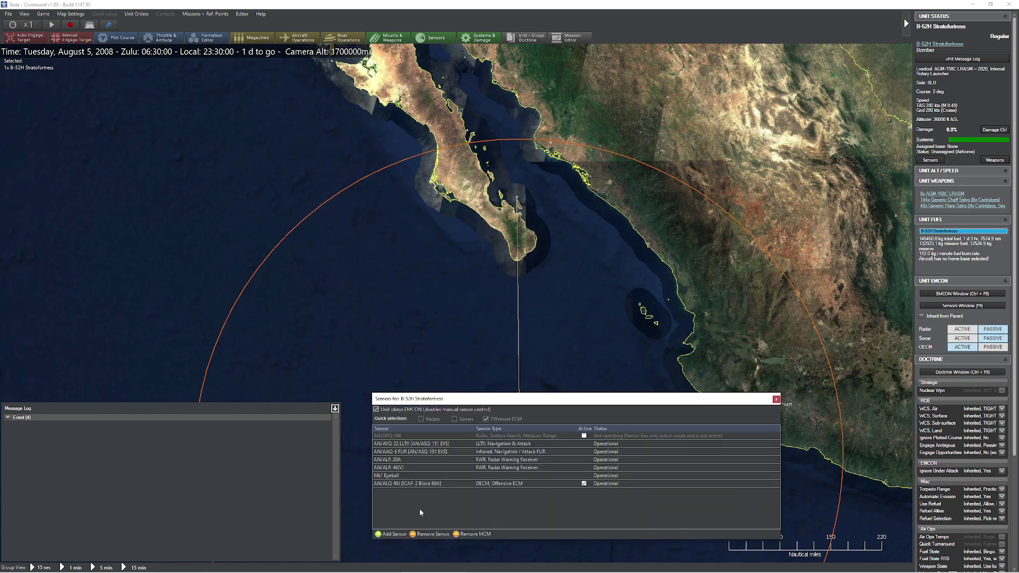
click(390, 534)
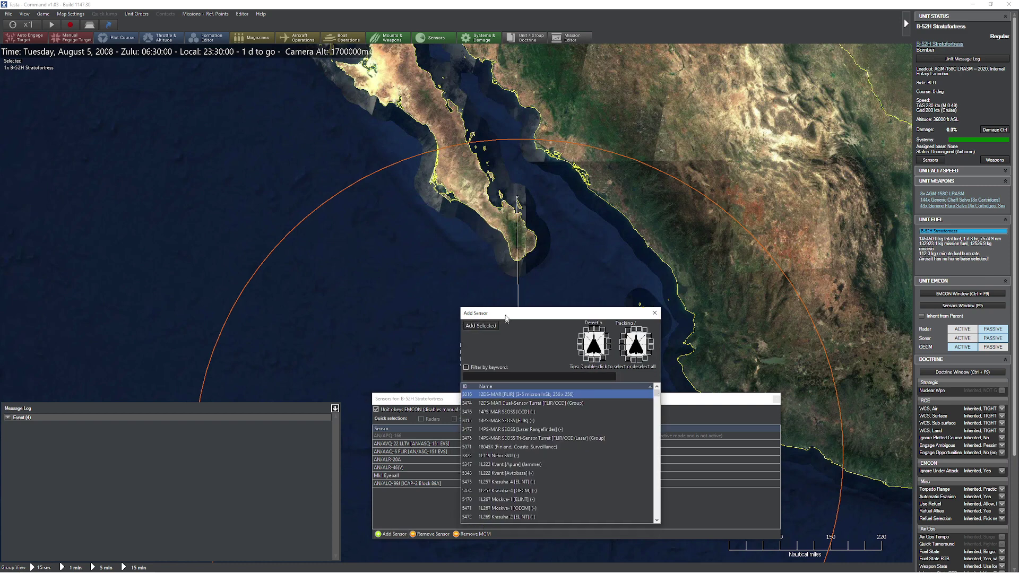
double_click(612, 175)
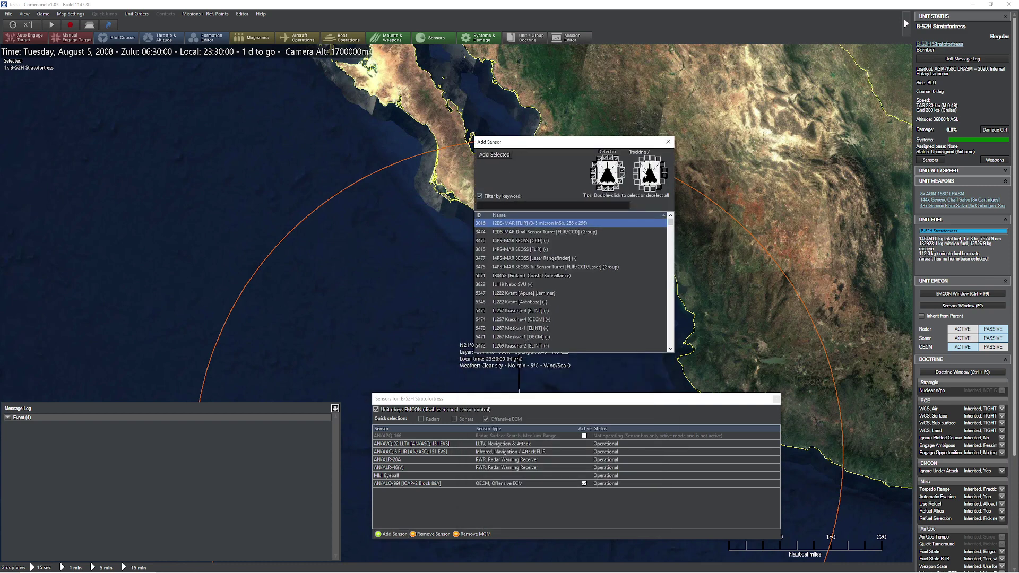
double_click(642, 172)
click(513, 196)
text(AN/alq-99J)
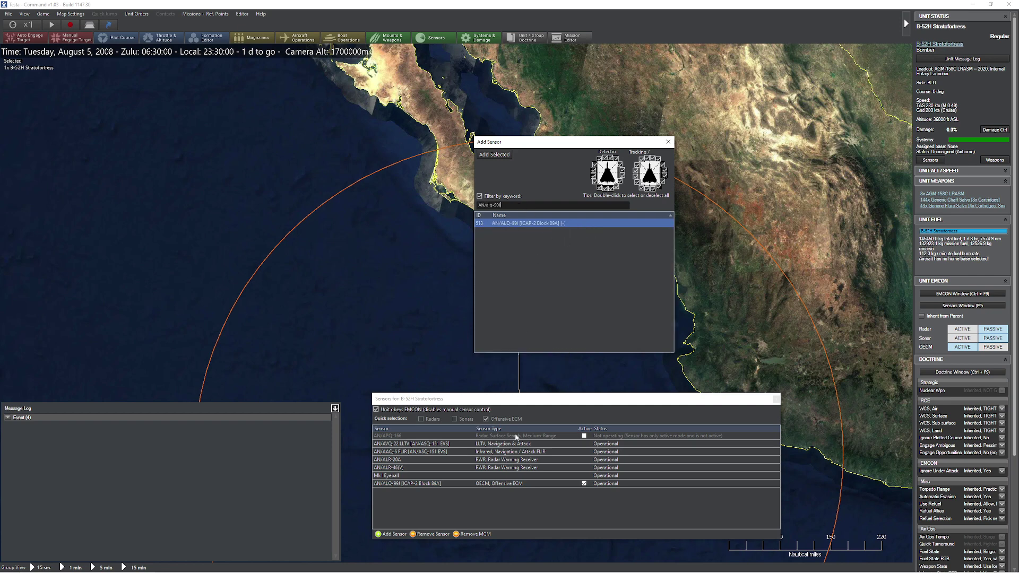
click(499, 156)
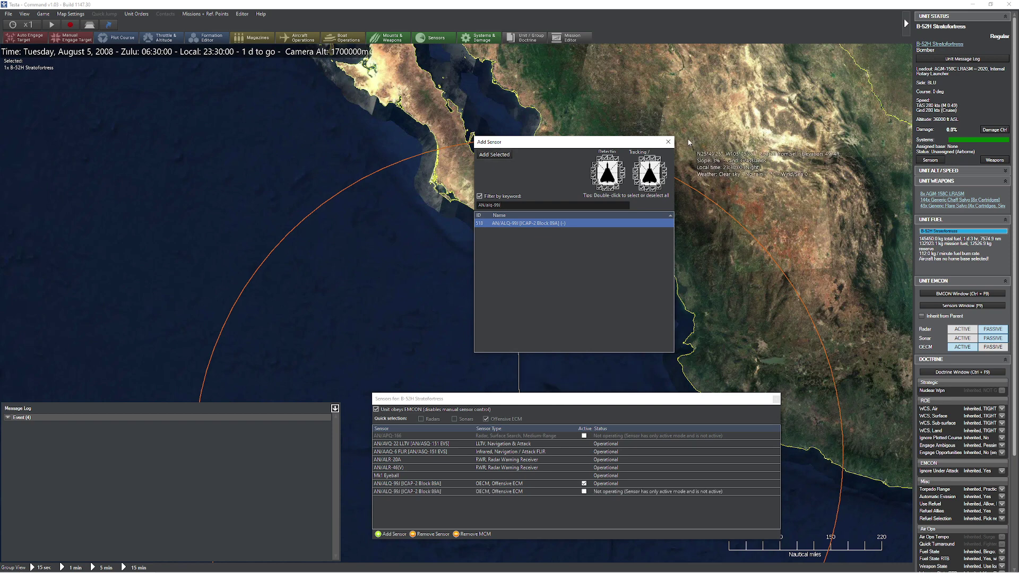
click(671, 142)
click(776, 398)
- Switch the B-52H's OECM to passive and back to active, and check both jammers in its sensor list
click(988, 347)
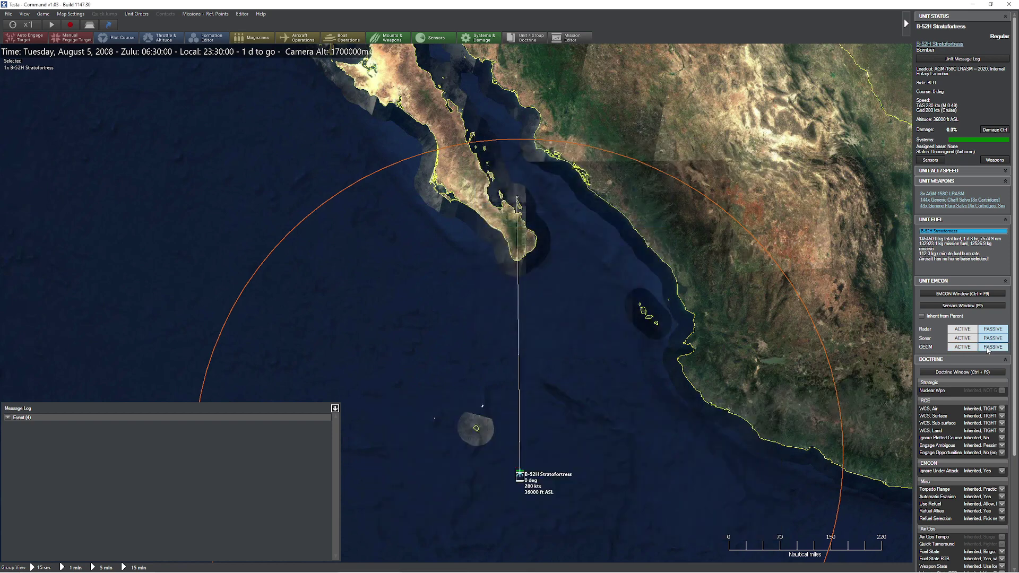
click(966, 304)
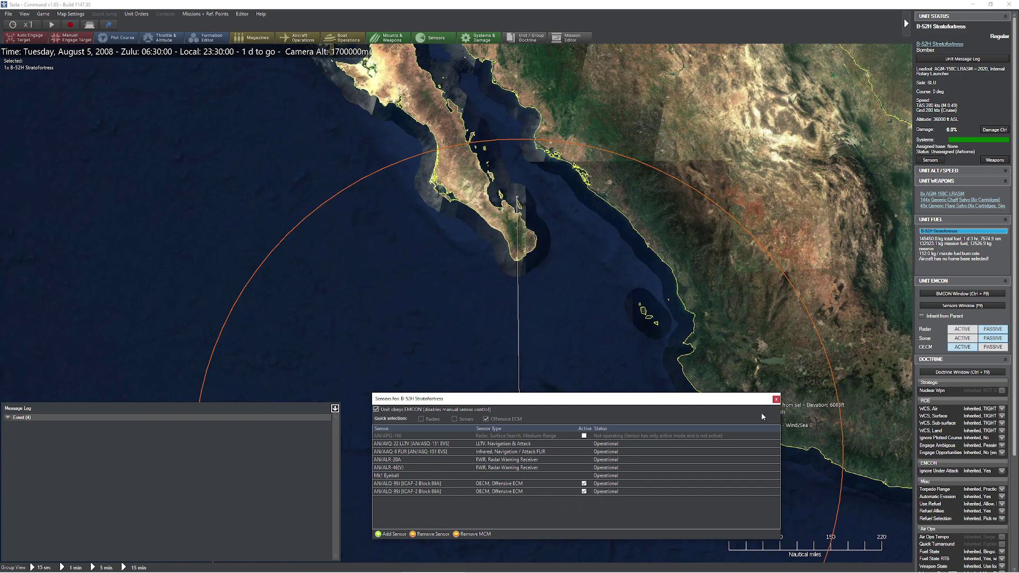
click(776, 399)
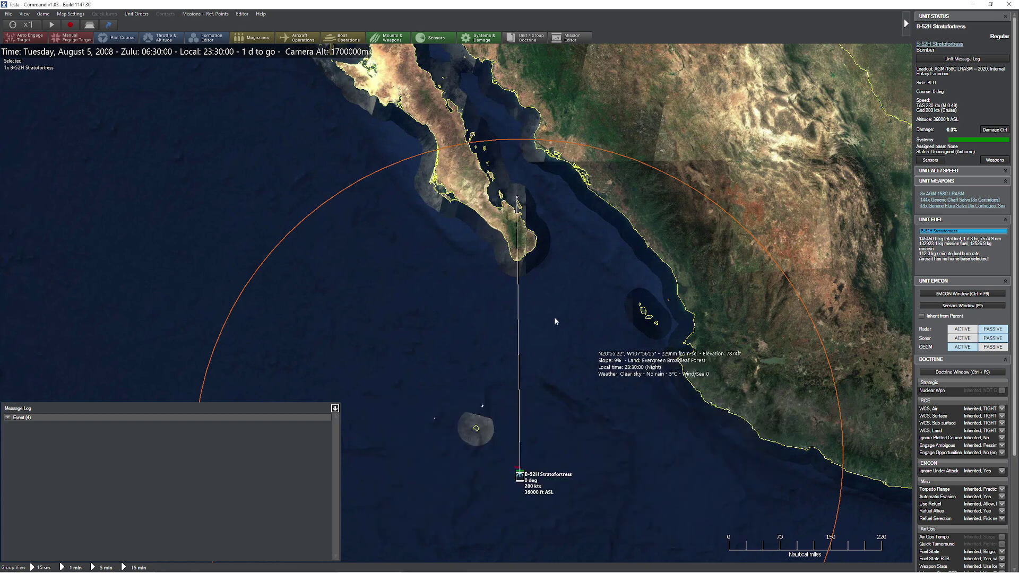
- Switch to the RED side and collapse the message log
click(240, 16)
mouse_move(307, 76)
click(352, 84)
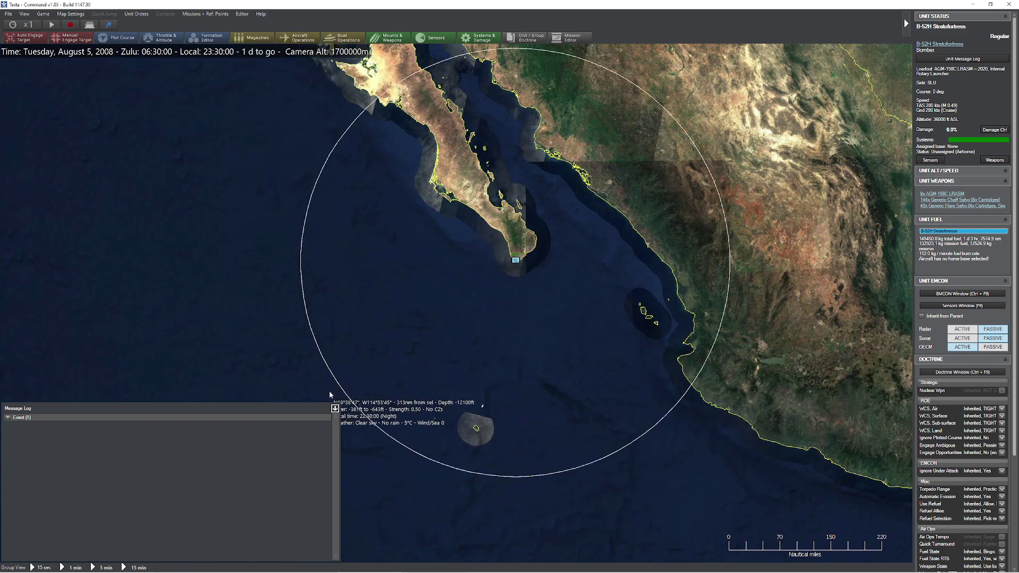
click(335, 409)
- Run the scenario until the air contact is detected, read its report in the message log, and collapse the log
key(space)
key(plus)
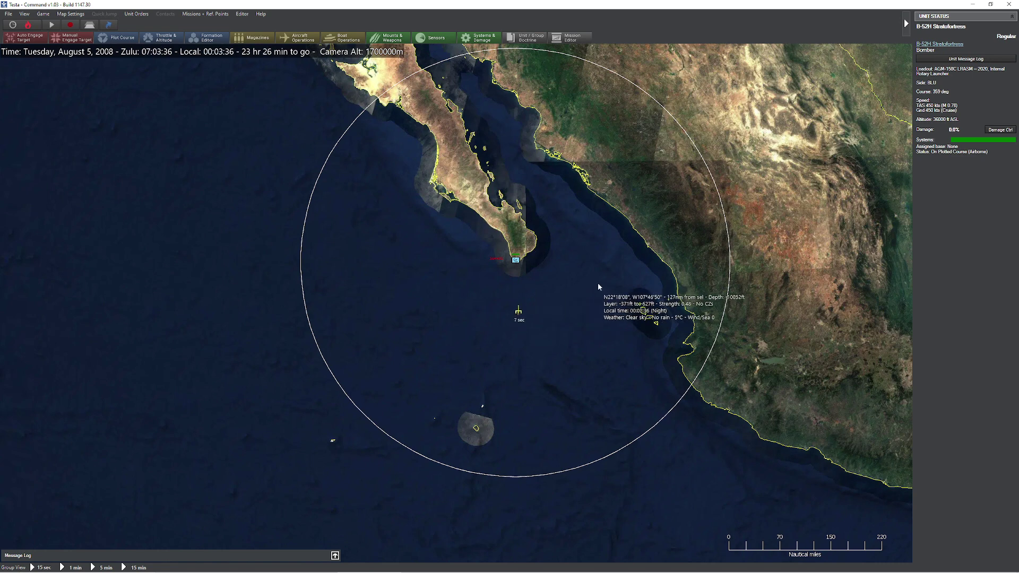
click(335, 555)
click(10, 418)
click(8, 427)
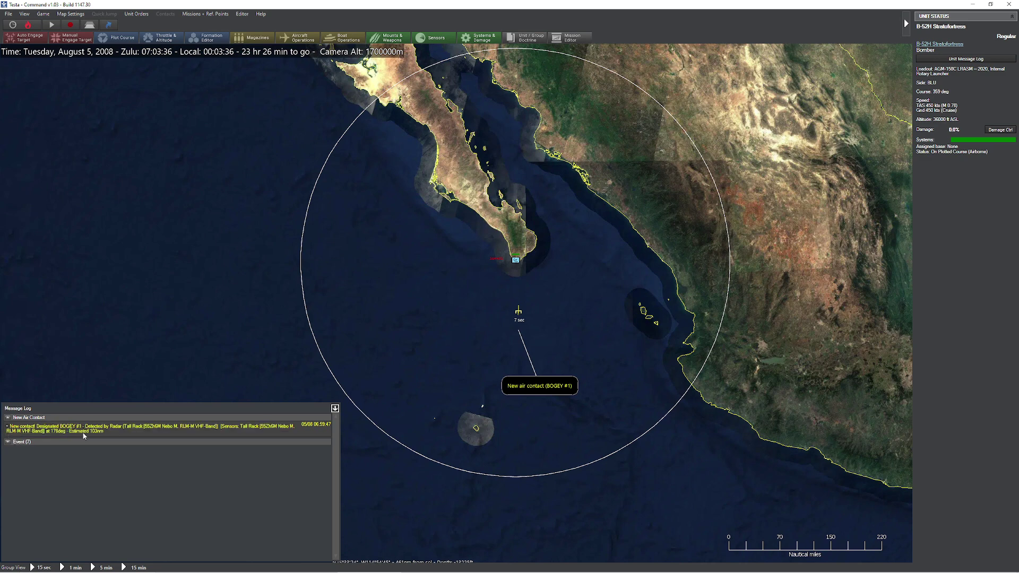
click(335, 408)
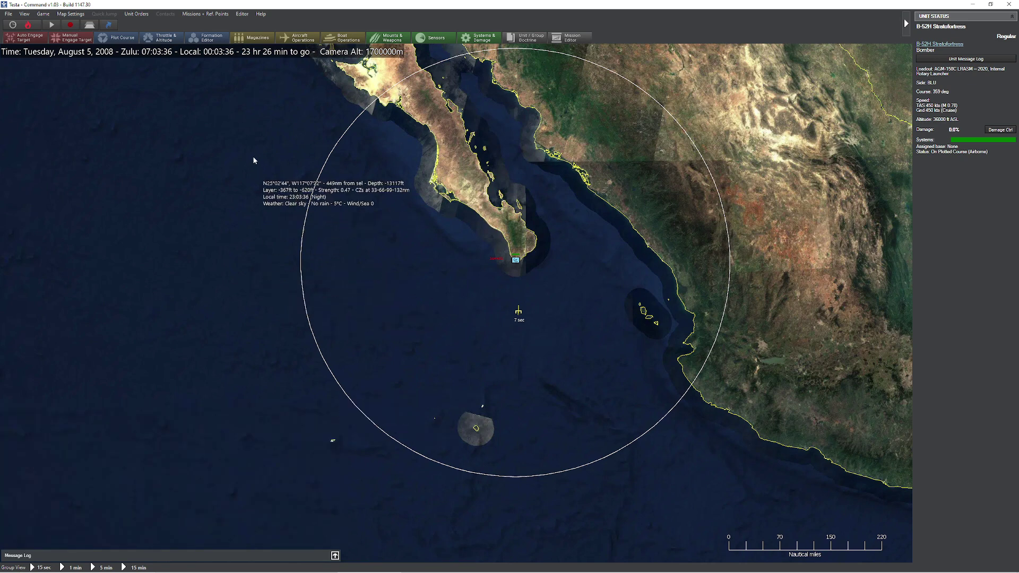
- Reload the most recent scenario to reset the run and enter it as the BLU side
click(242, 13)
click(11, 15)
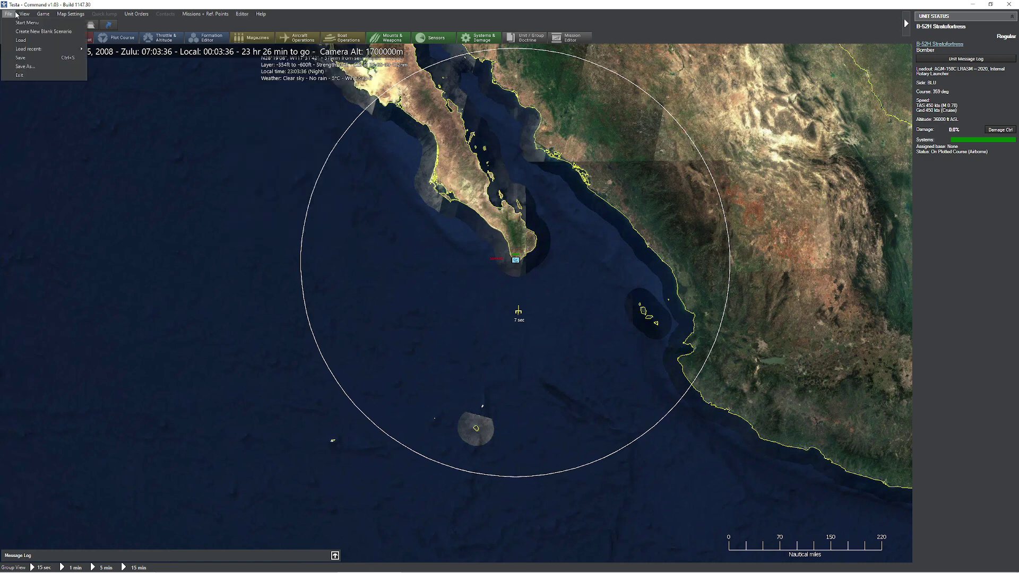
mouse_move(58, 49)
click(124, 51)
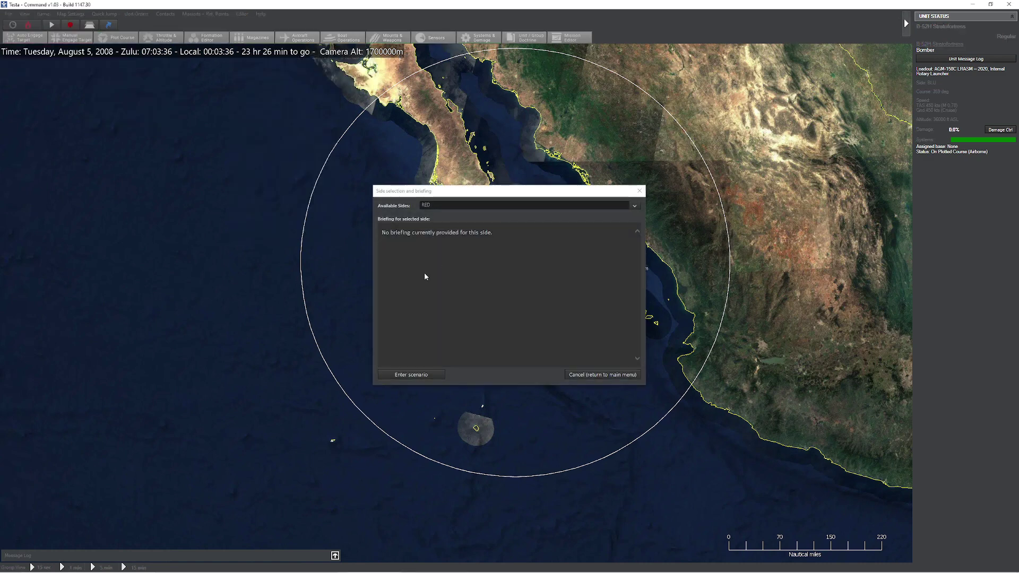
click(425, 205)
click(427, 218)
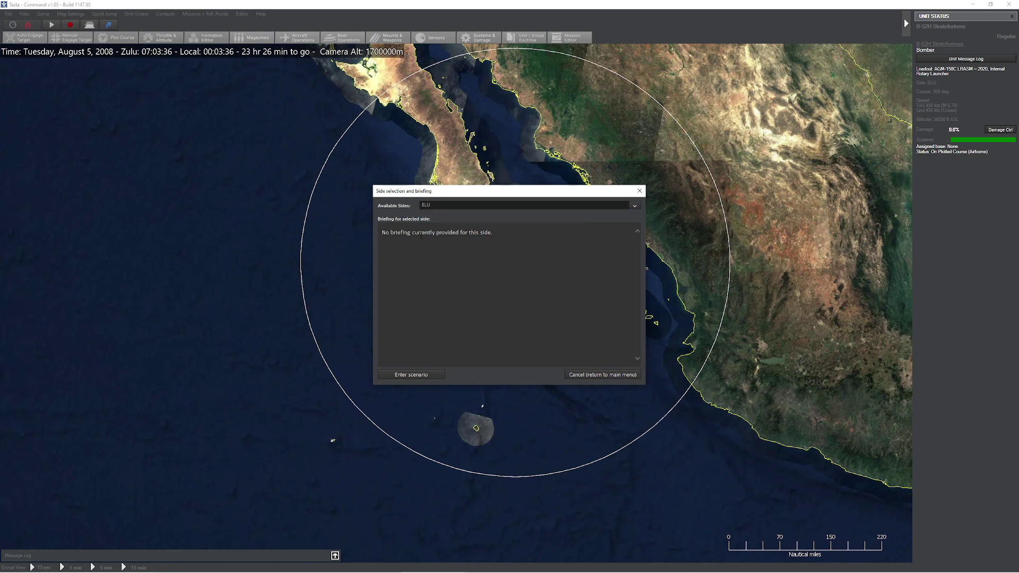
click(426, 375)
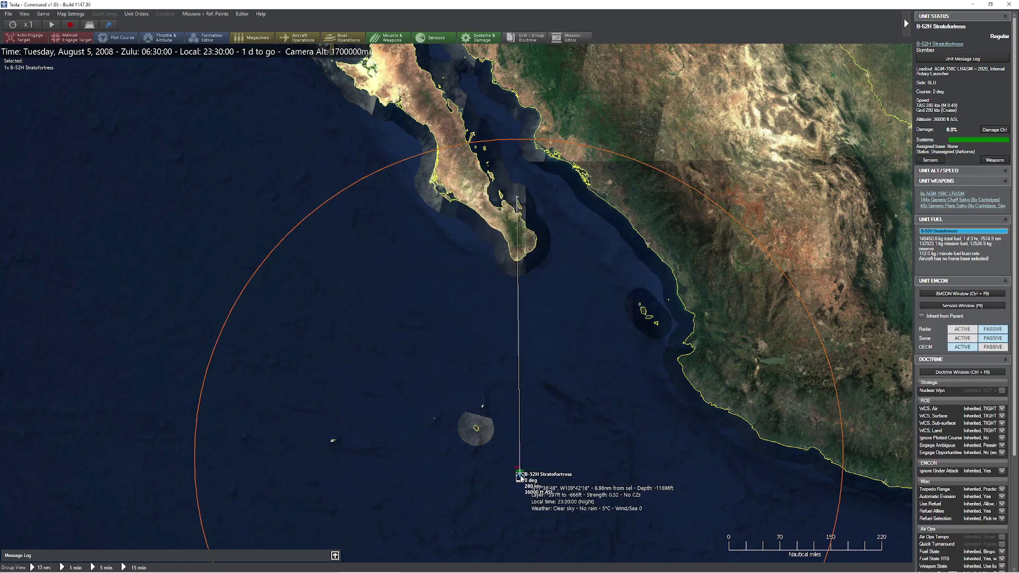
- Add four more AN/ALQ-99J [ICAP-2 Block 89A] jammers to the B-52H with all detection and tracking arcs selected
click(965, 306)
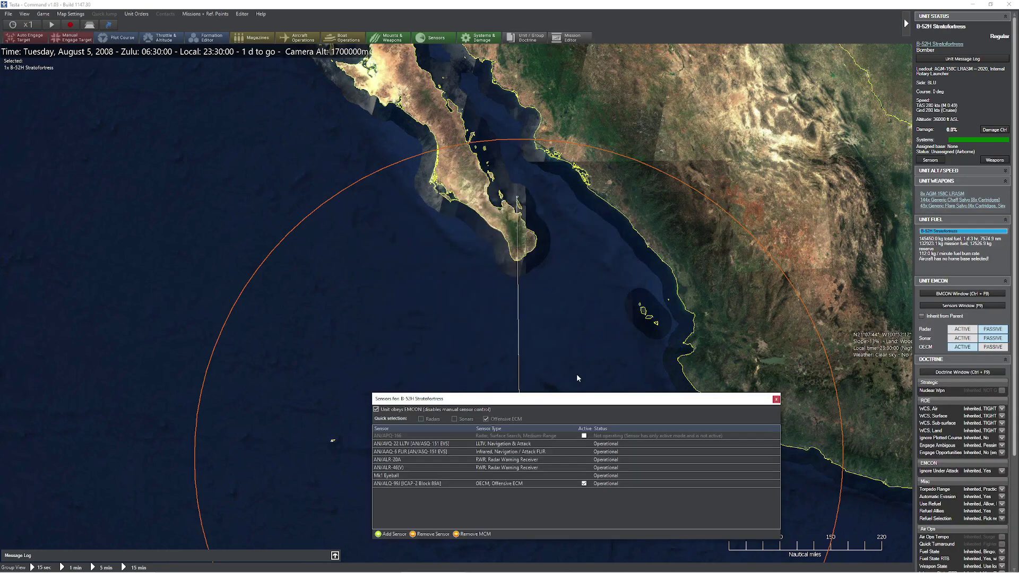
click(393, 534)
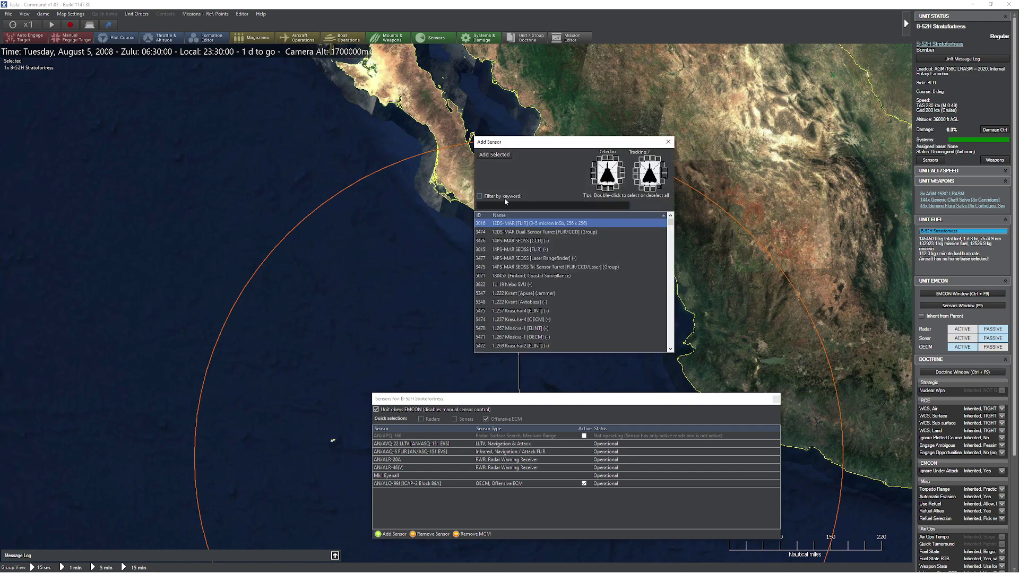
double_click(608, 174)
double_click(649, 174)
click(533, 204)
text(an/alq-99j)
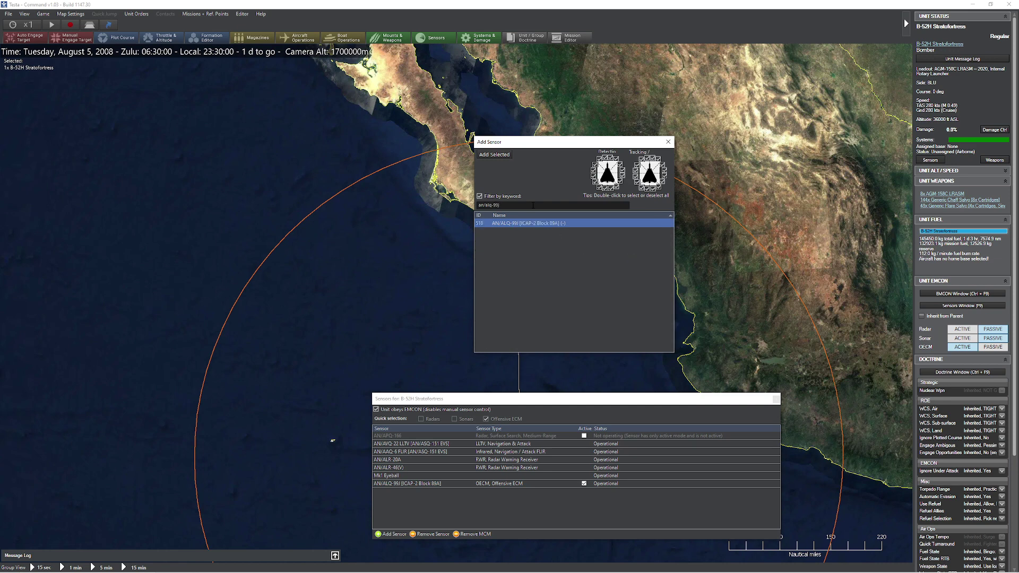
click(493, 155)
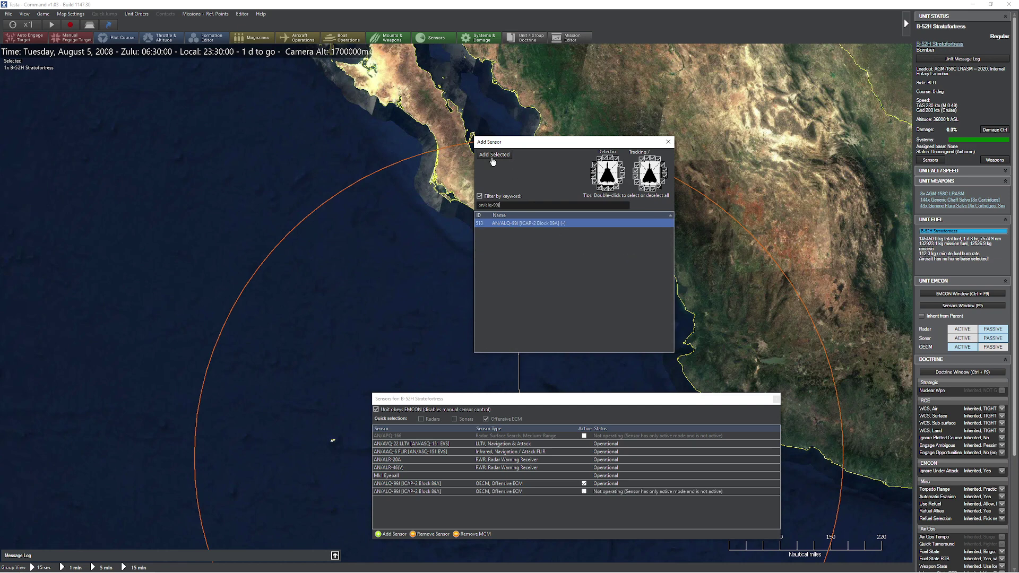
click(493, 155)
click(493, 155)
click(493, 156)
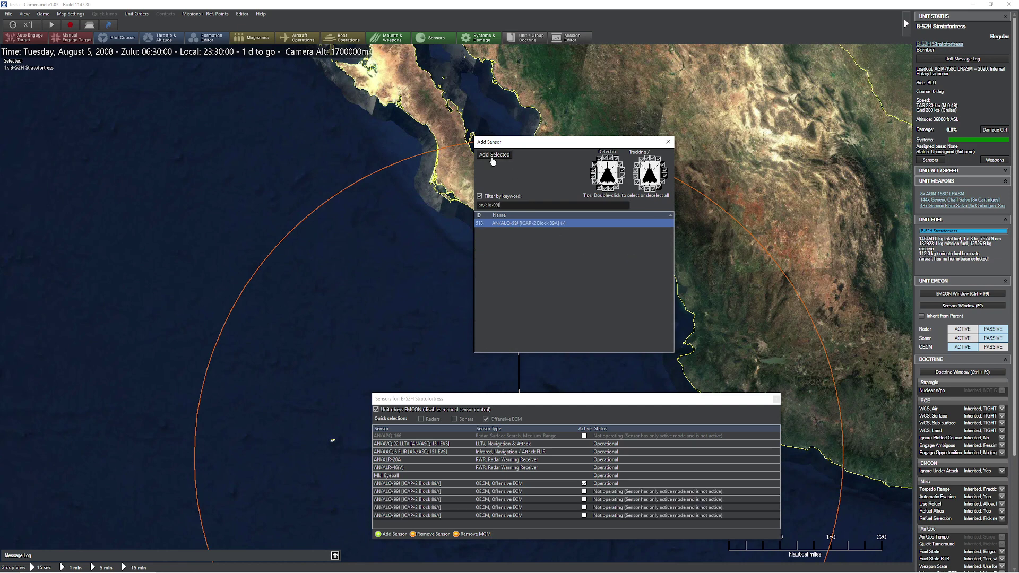
click(669, 143)
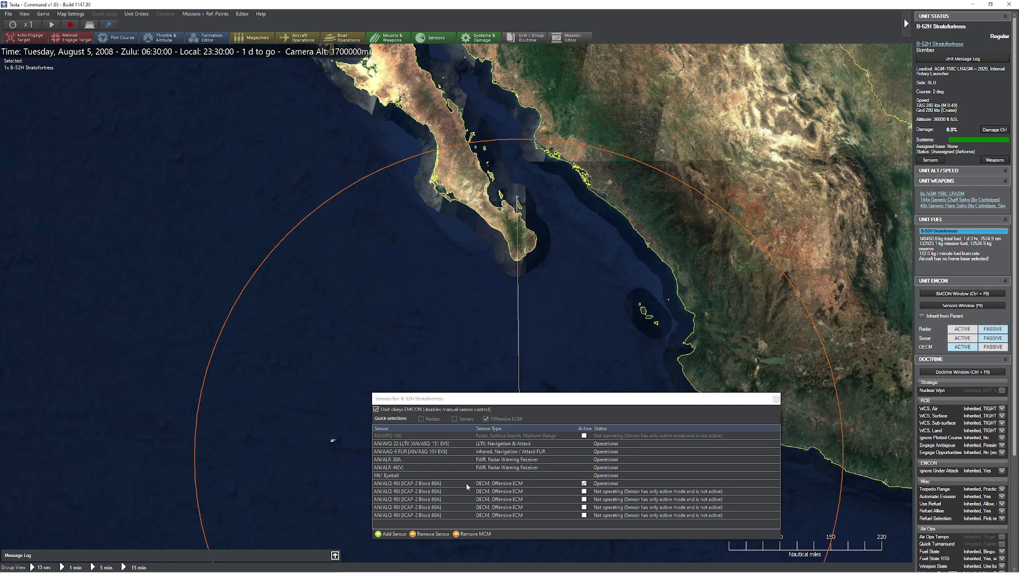
- Activate all five AN/ALQ-99J jammers on the B-52H and check their status in its sensor list
click(428, 485)
click(428, 490)
click(429, 498)
click(430, 508)
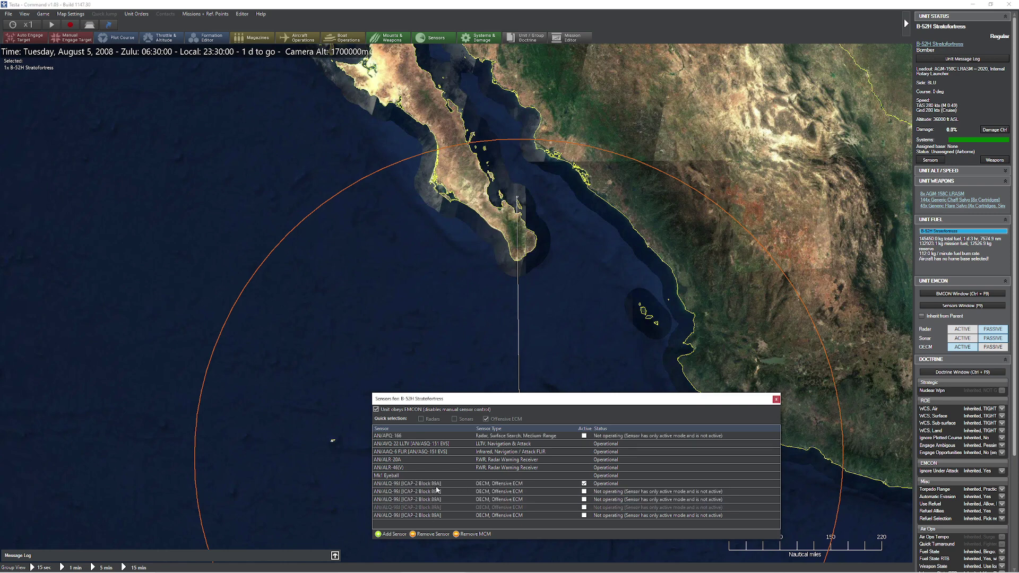
click(776, 399)
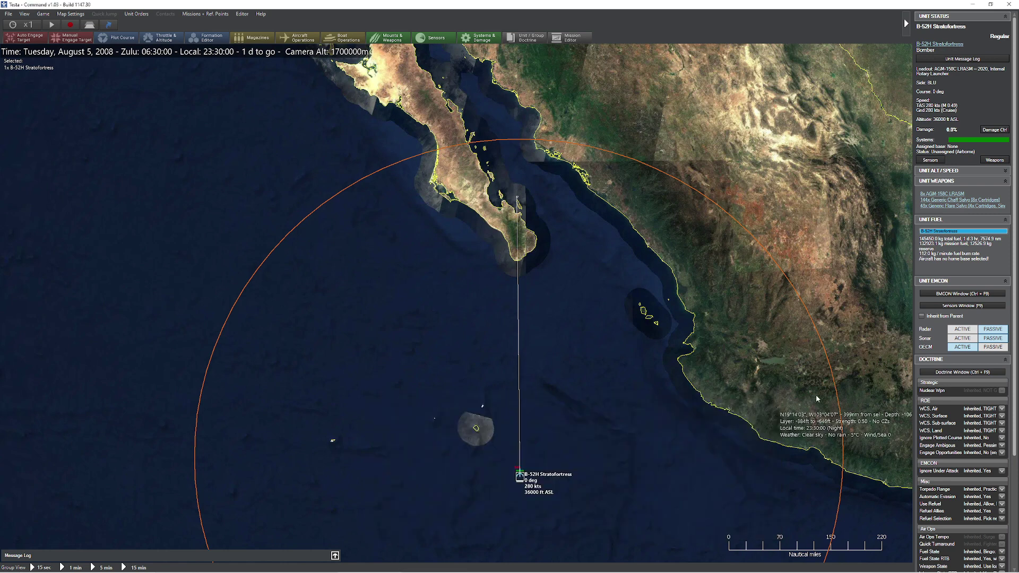
click(935, 306)
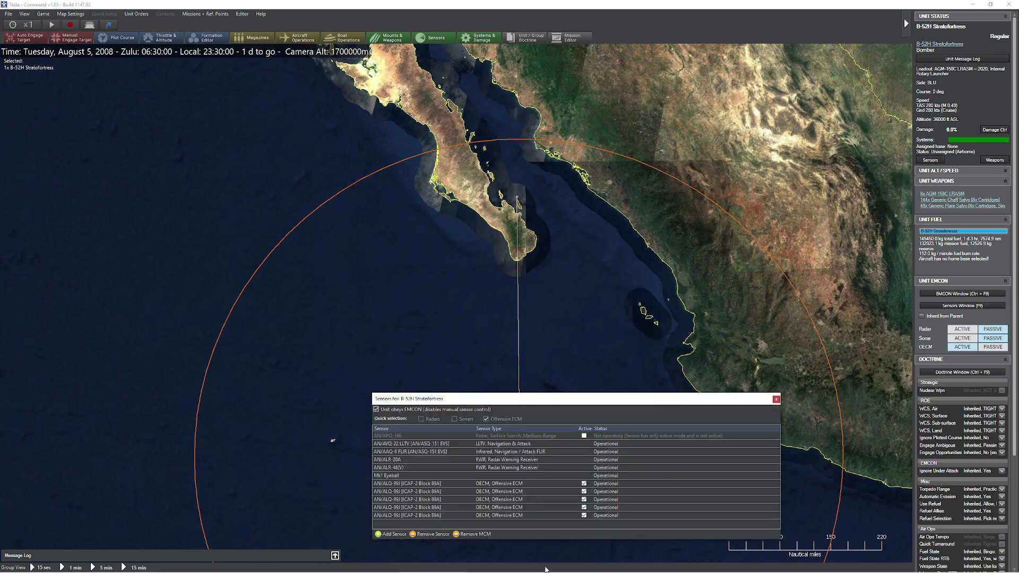
click(776, 399)
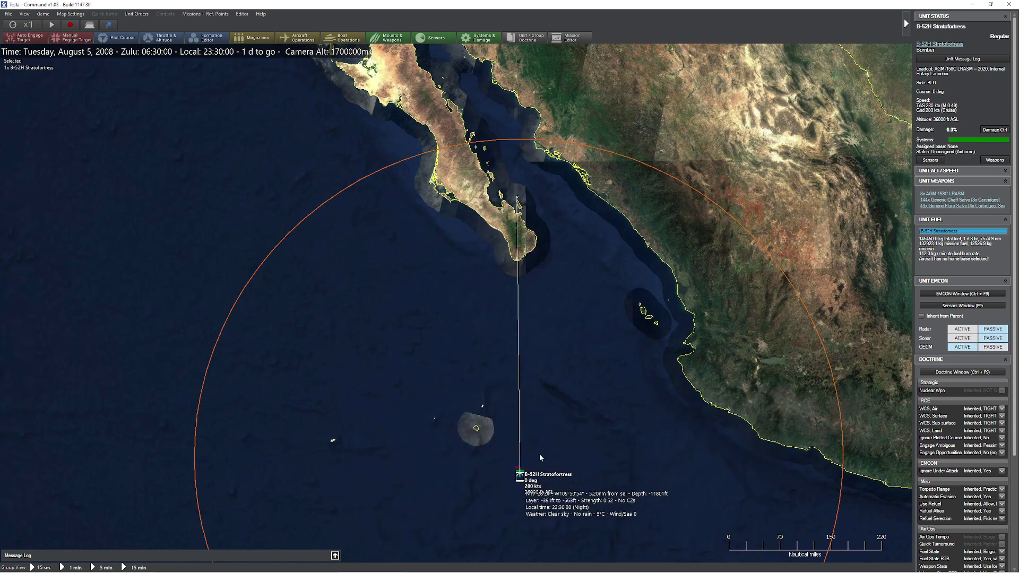
- Switch to the RED side and run the scenario at accelerated time until the air contact is detected
click(242, 14)
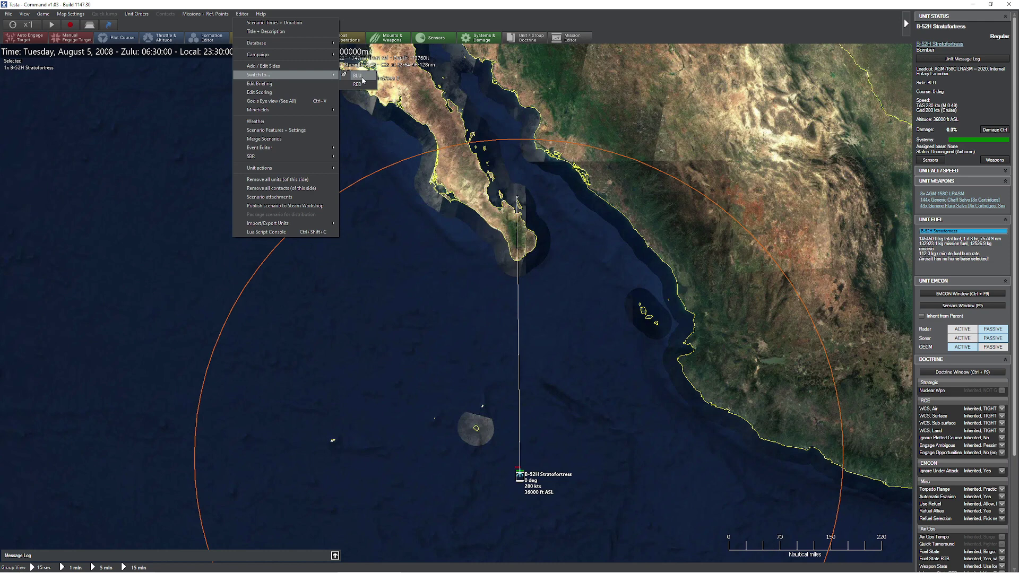
click(354, 83)
key(space)
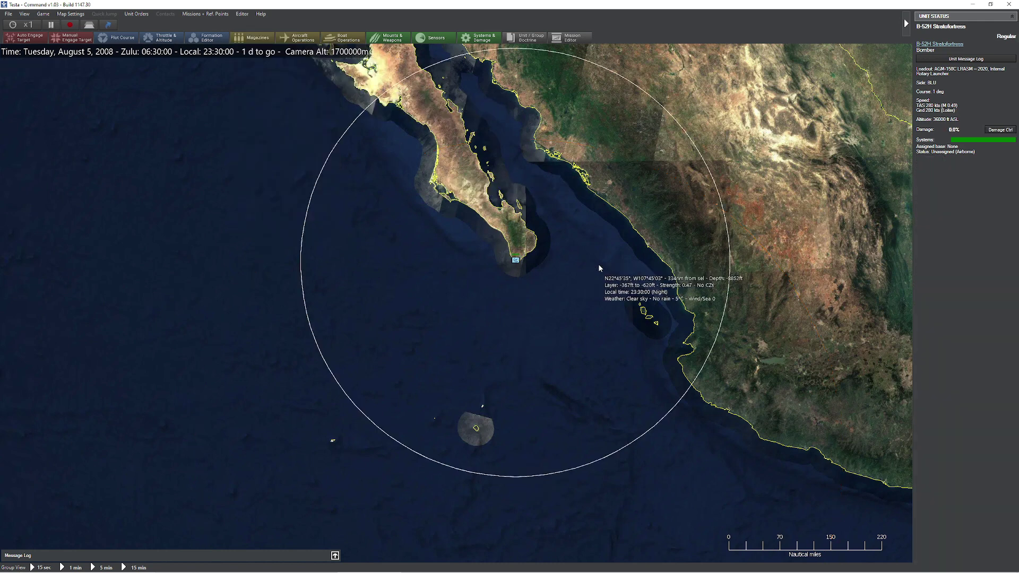
key(plus)
key(plus)
key(plus)
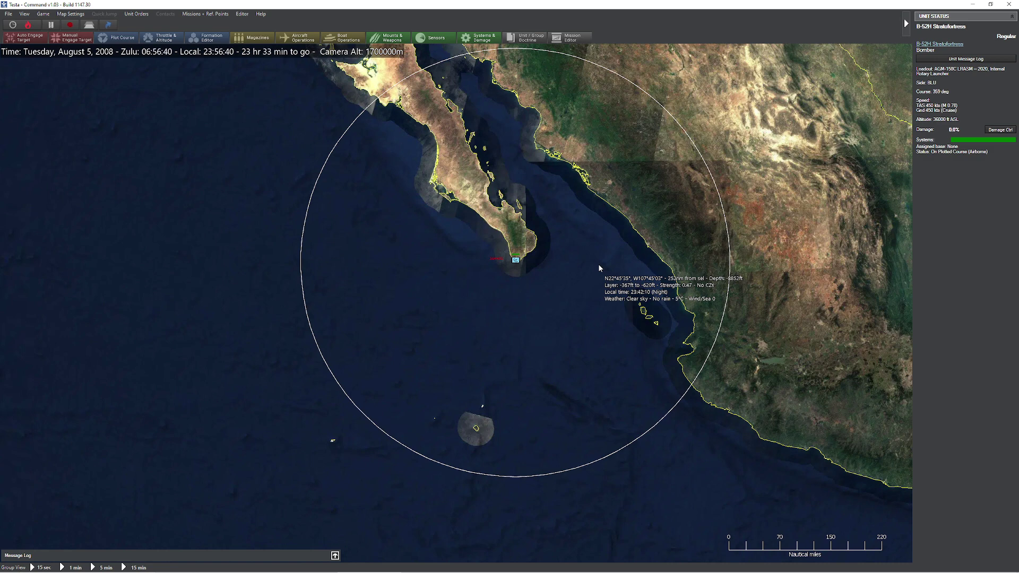
- Expand the message log and read the new air contact's detection report
click(335, 555)
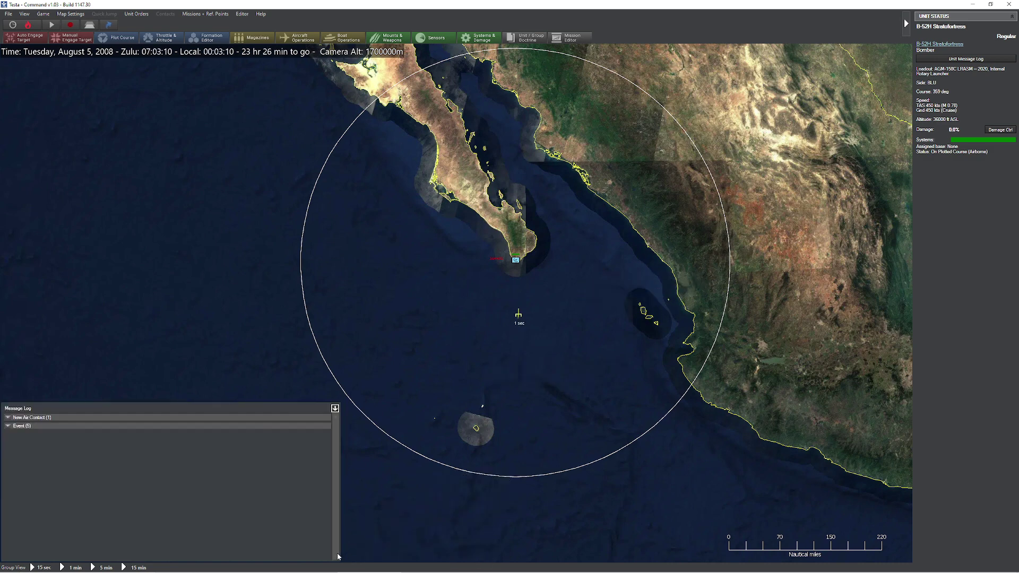
click(9, 419)
click(8, 426)
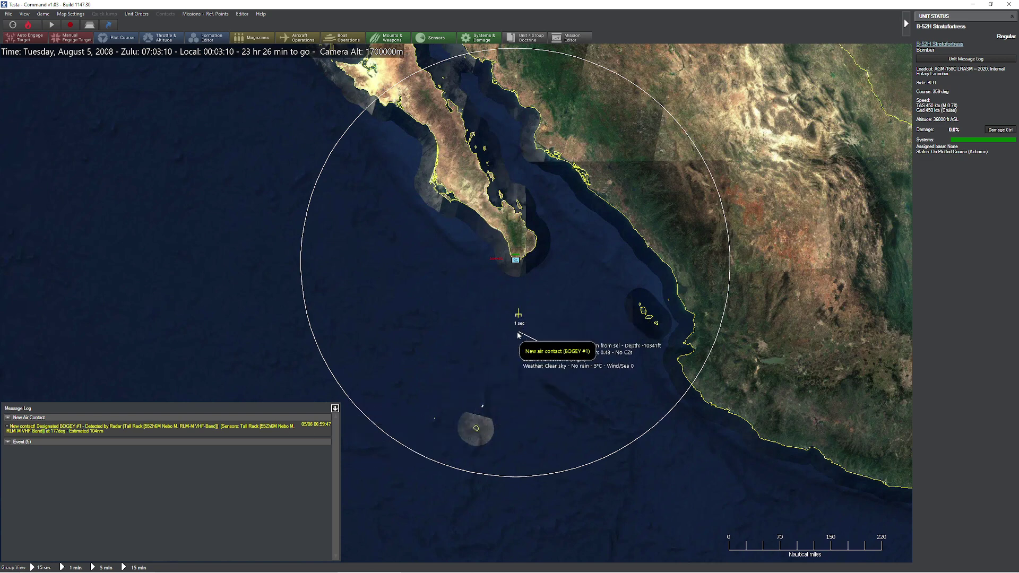
- Examine the RED radar and the BOGEY #1 contact on the map, including the contact's course, speed and detection list
scroll(518, 312, up, 2)
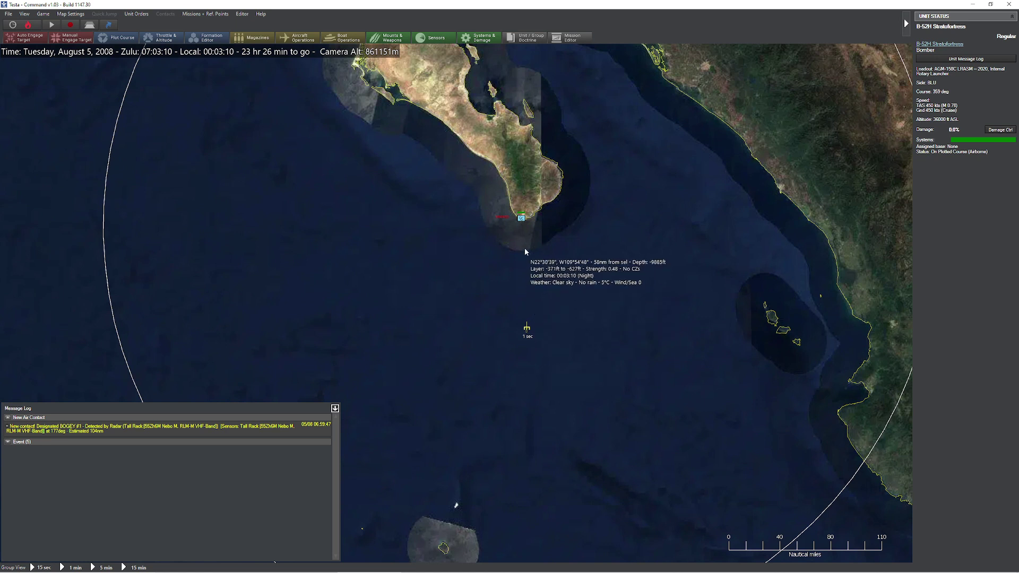
click(523, 221)
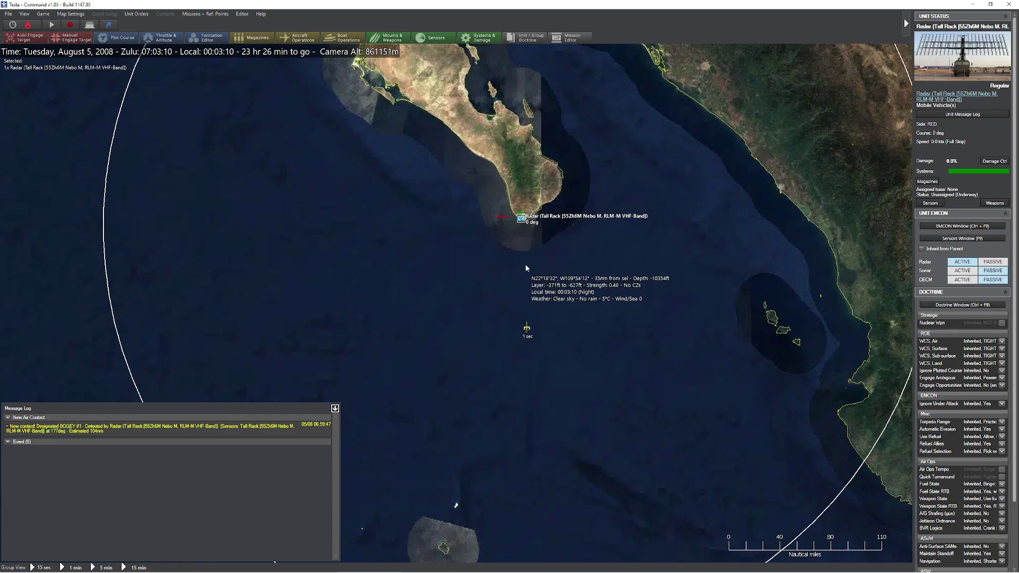
right_click(504, 282)
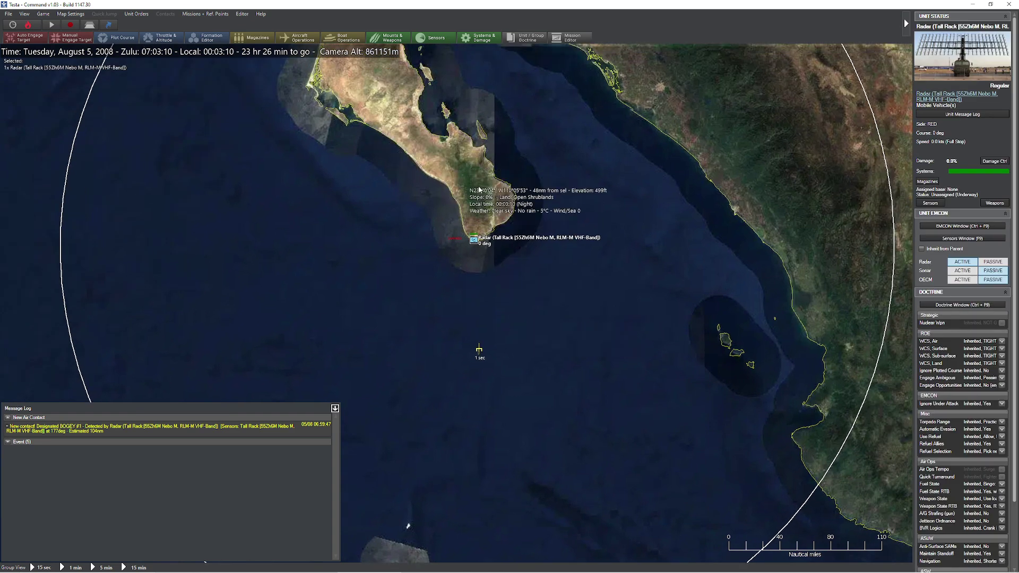
click(479, 351)
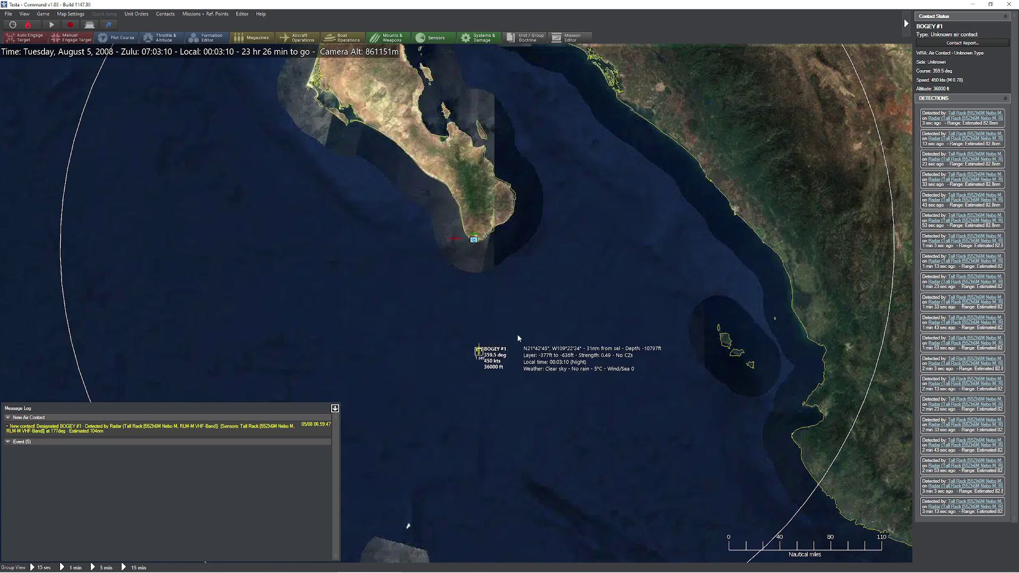
drag(509, 320, 516, 335)
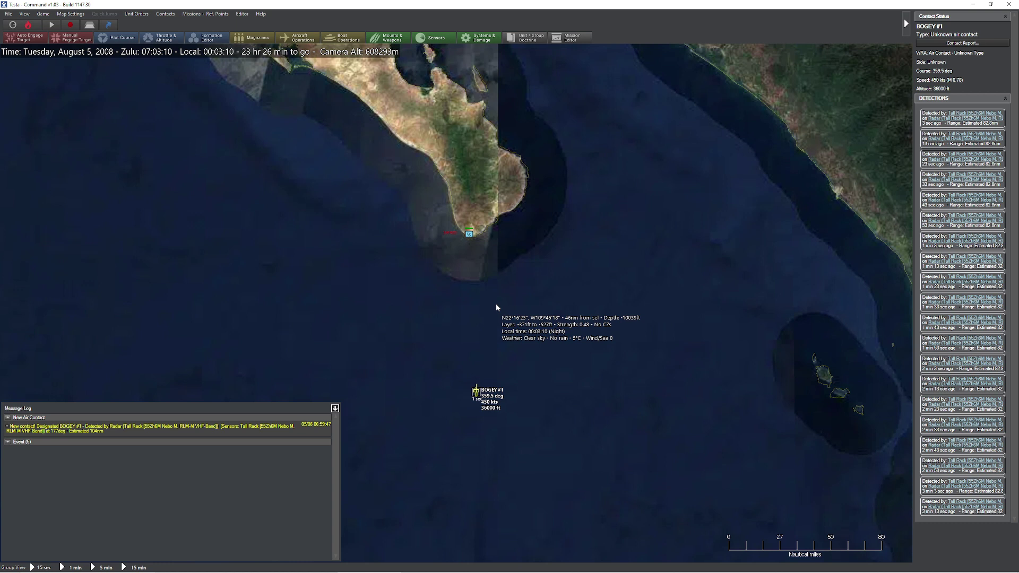
scroll(541, 278, up, 2)
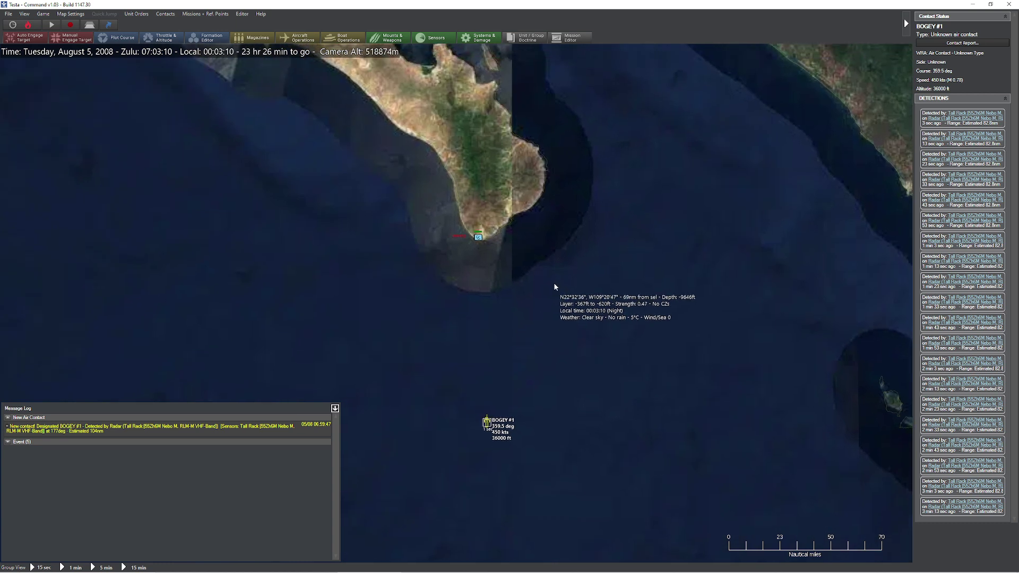